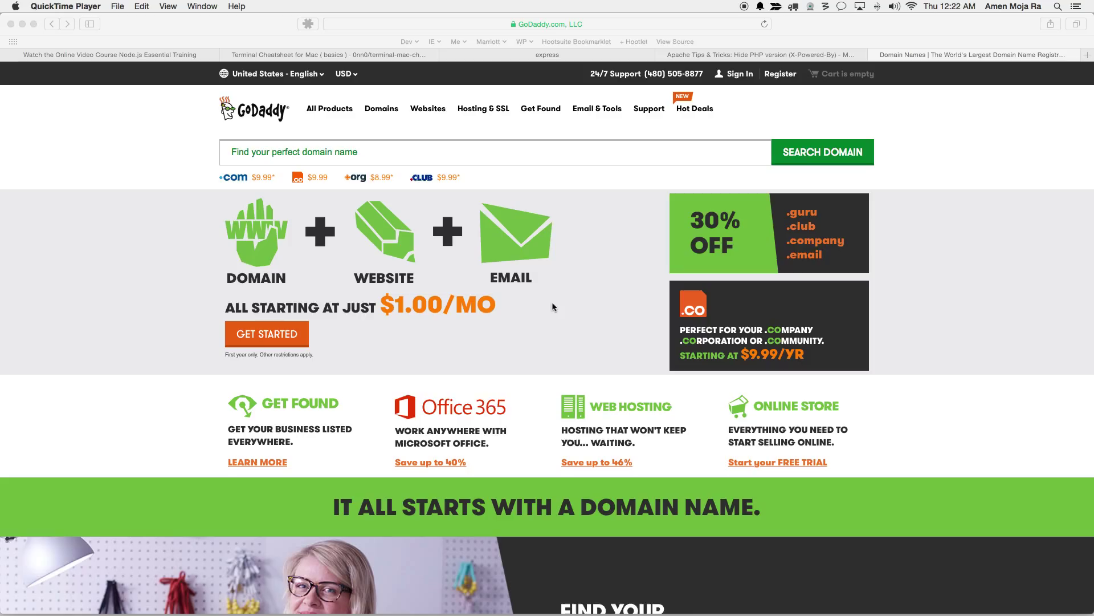
Sign in to GoDaddy using the saved login to fill the username and password
click(735, 78)
click(735, 79)
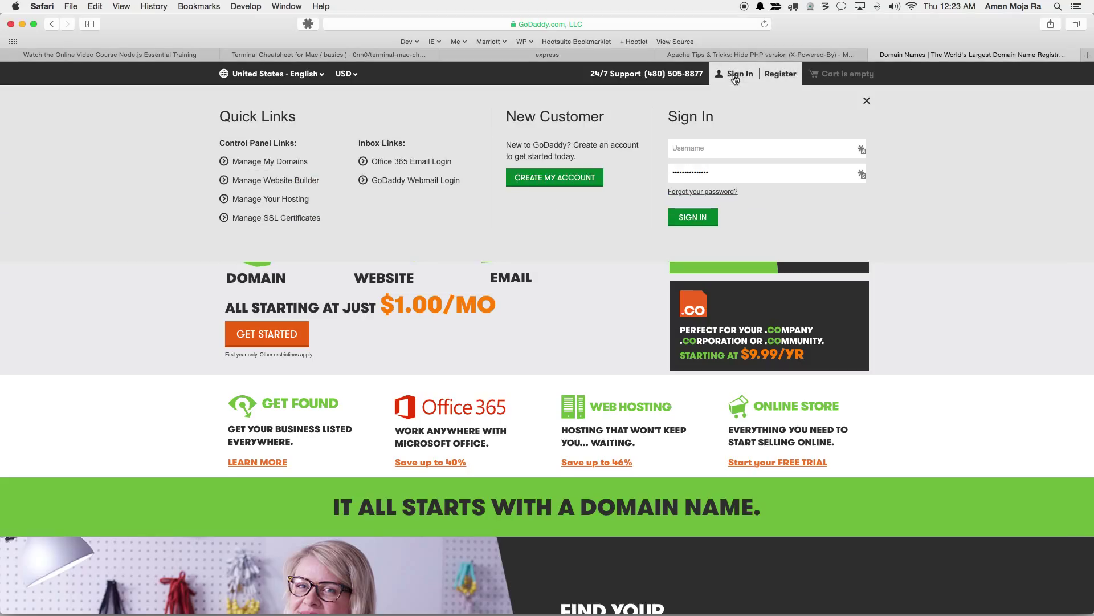
click(861, 150)
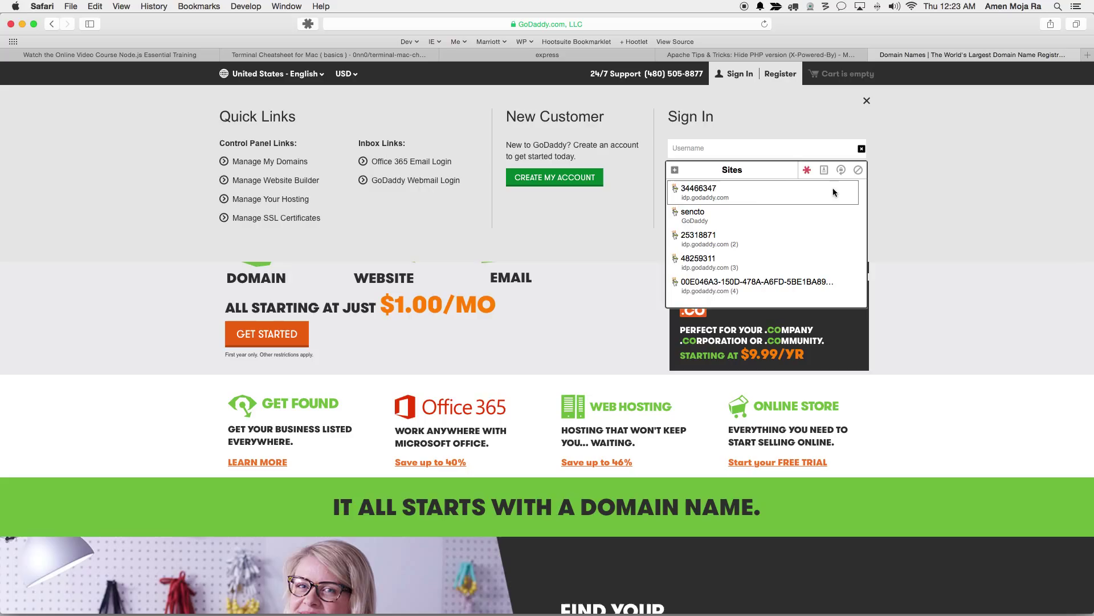
click(714, 194)
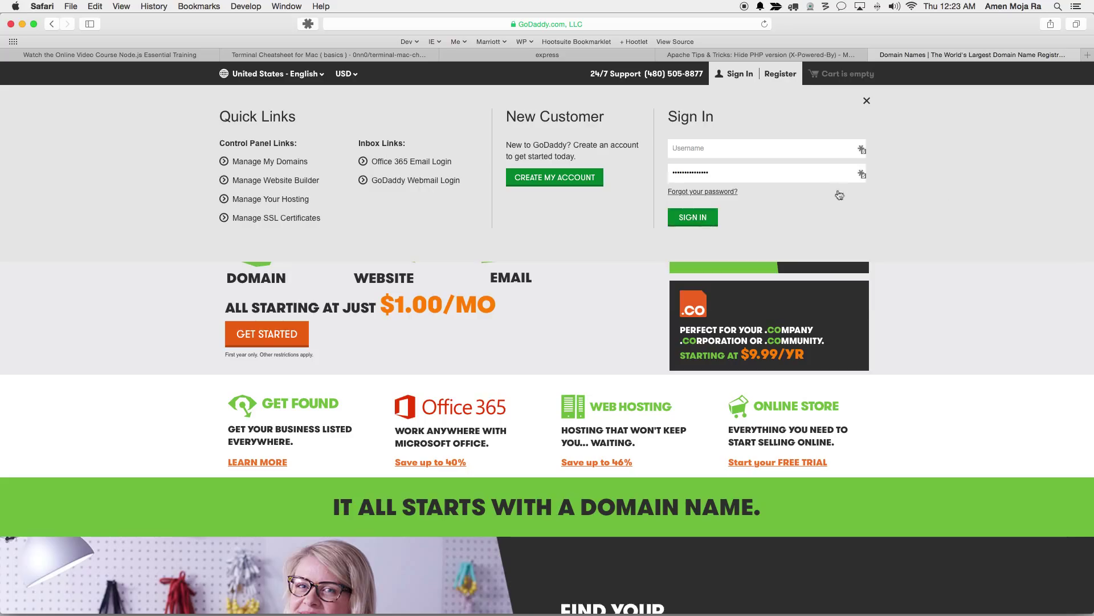
click(861, 150)
click(730, 196)
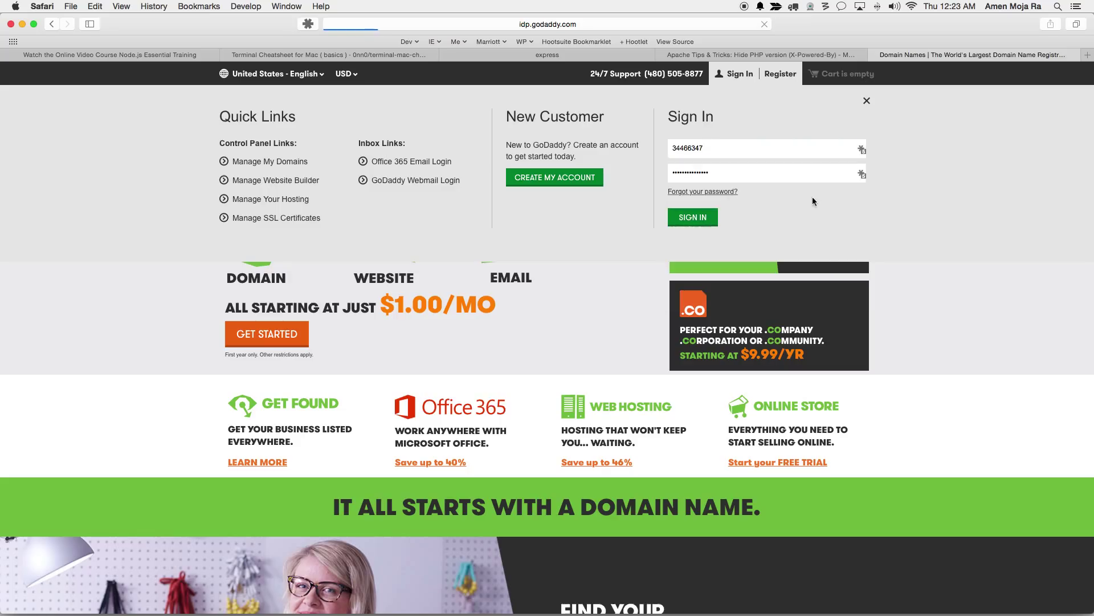
click(694, 217)
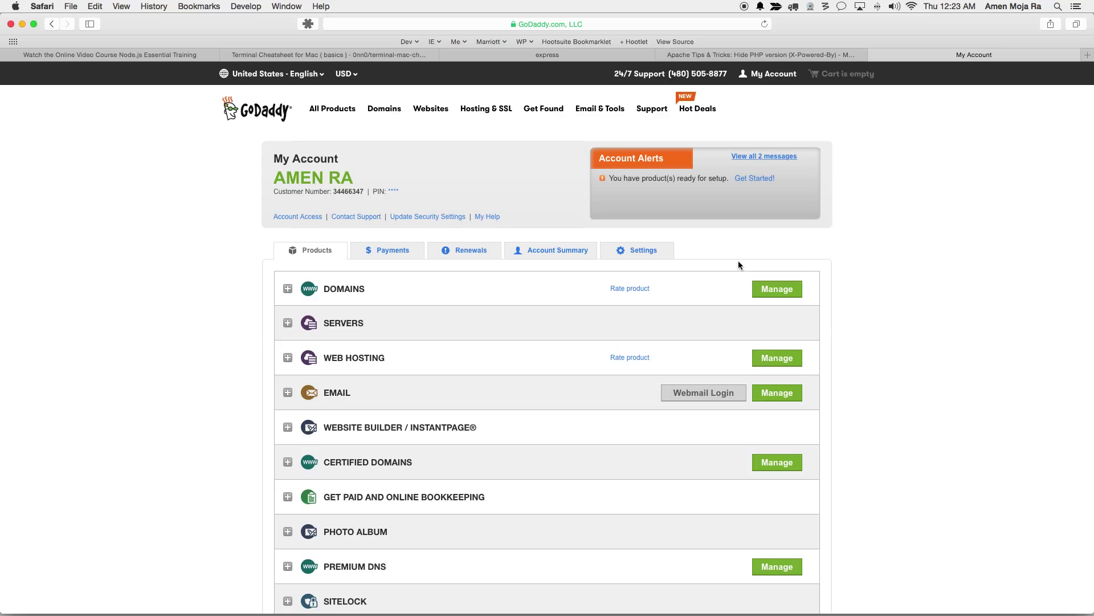
Browse the DOMAINS list and Account Summary, then open the Domains manager listing seven domains
click(488, 289)
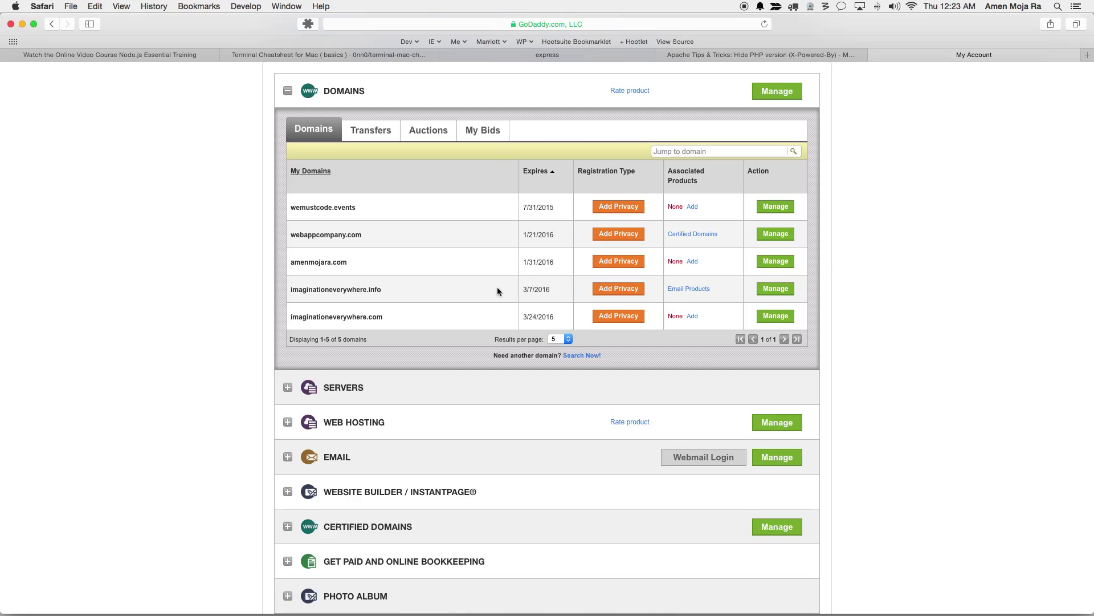
scroll(527, 283, up, 5)
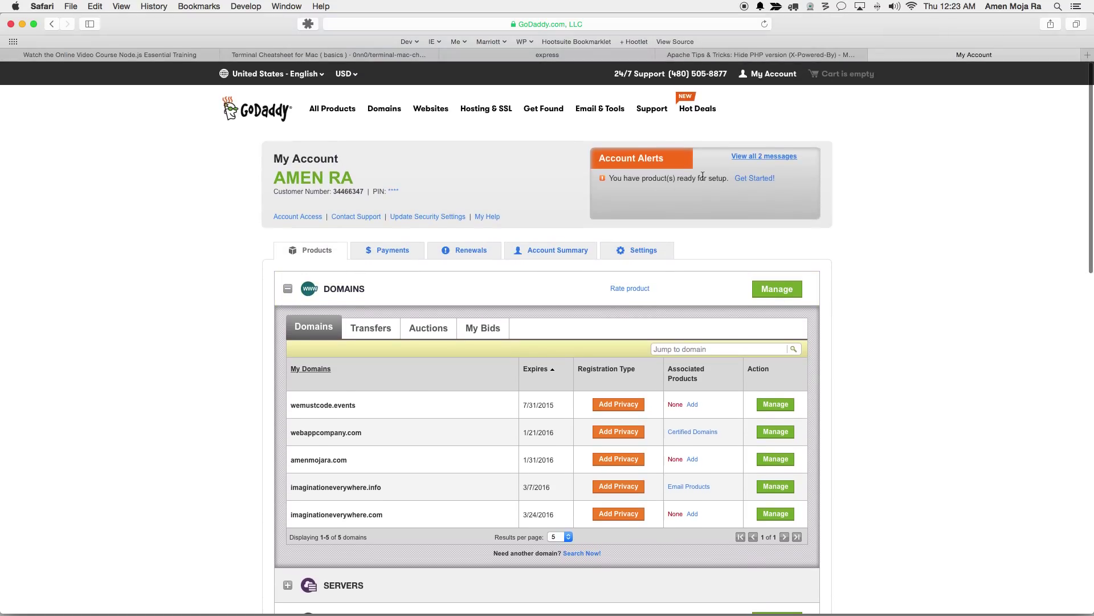
click(748, 158)
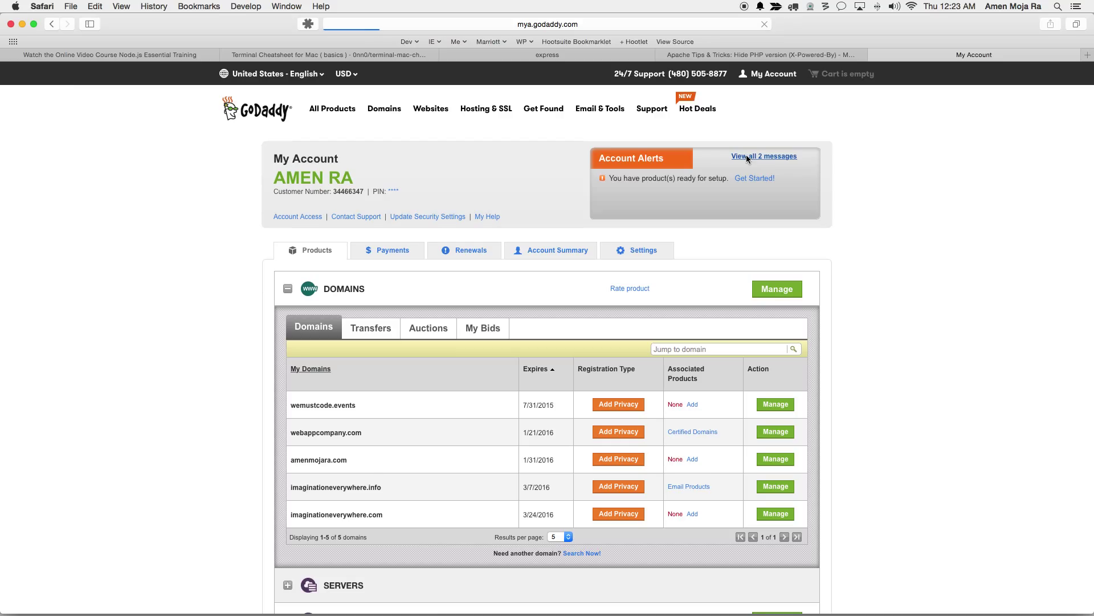
scroll(624, 184, down, 6)
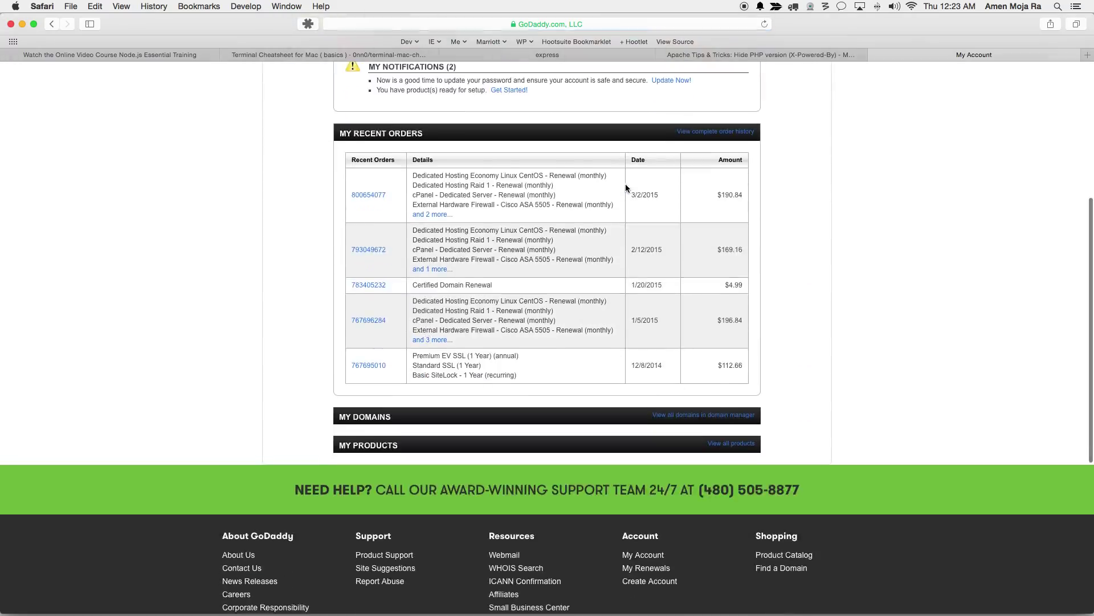
scroll(626, 188, up, 5)
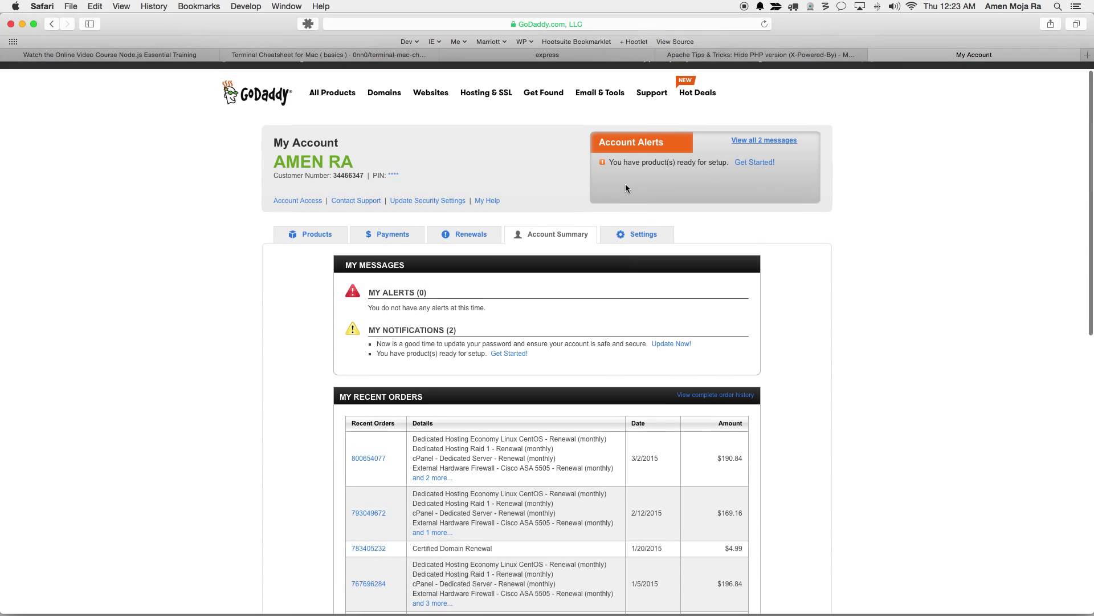
scroll(626, 188, up, 1)
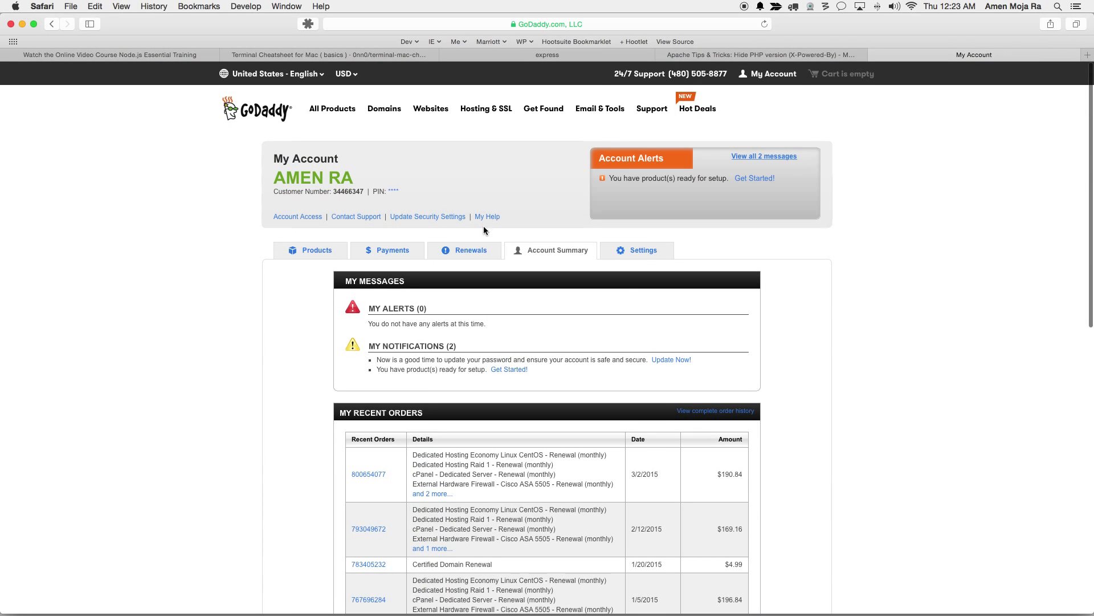
click(329, 251)
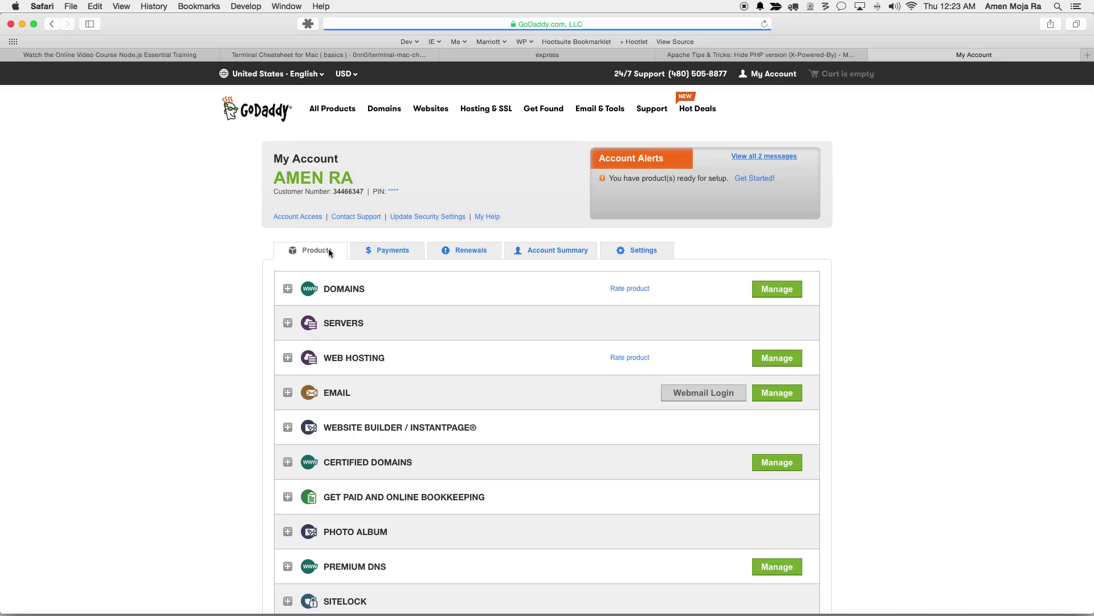
click(459, 303)
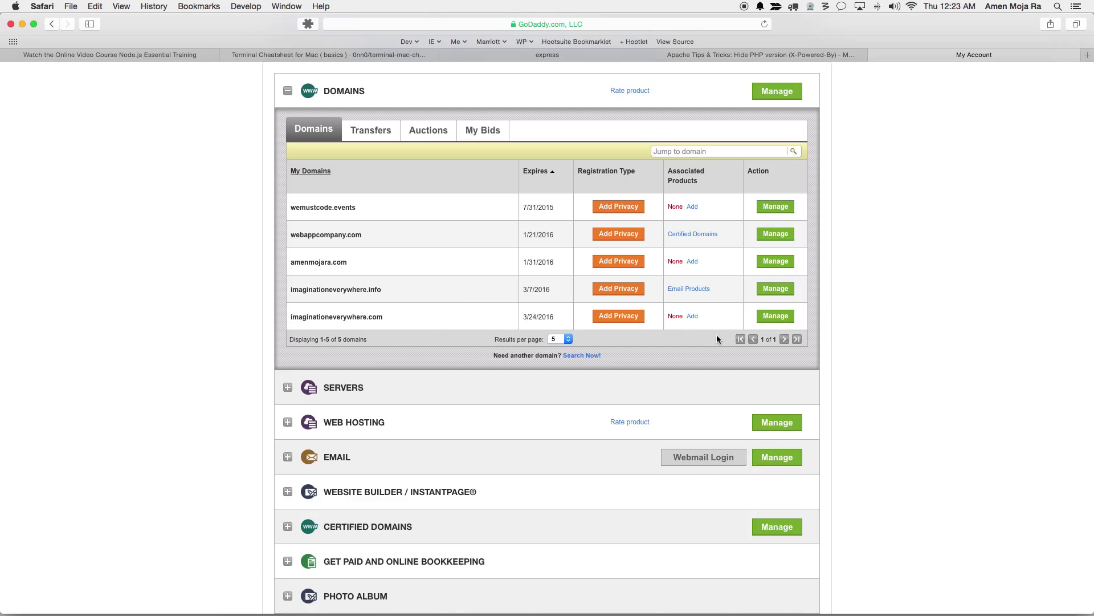
click(789, 94)
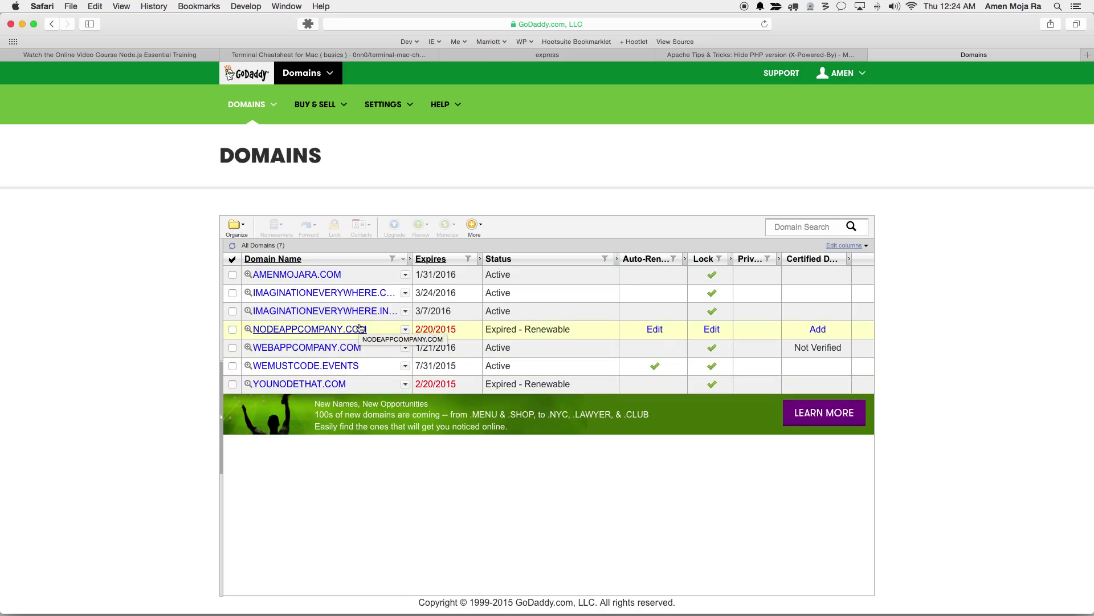
Tick the expired NODEAPPCOMPANY.COM and YOUNODETHAT.COM and open the Renew menu
click(232, 330)
click(232, 384)
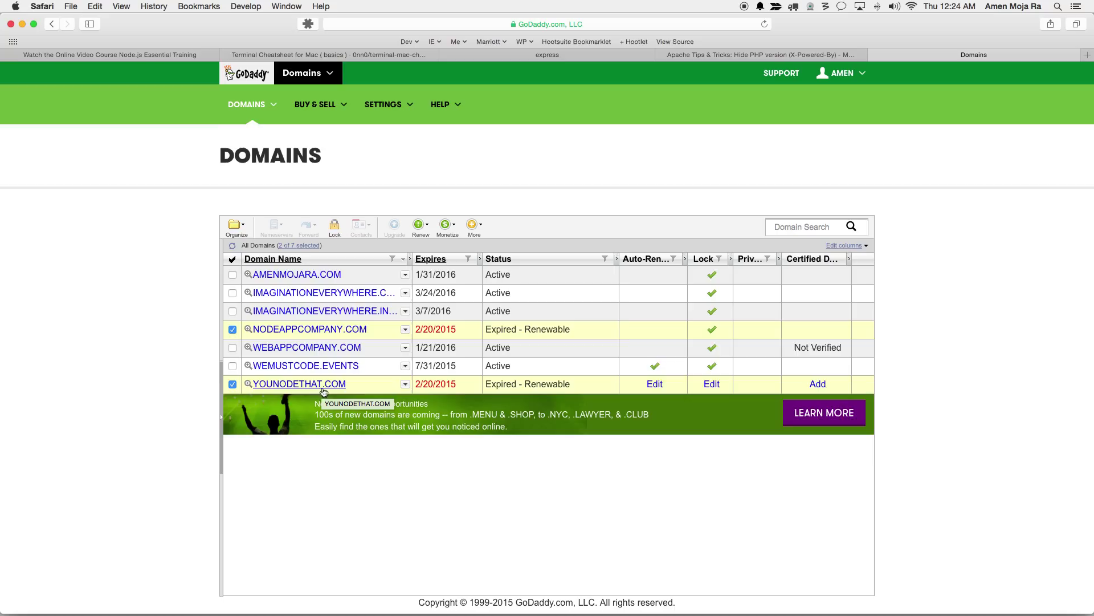
click(421, 226)
click(421, 226)
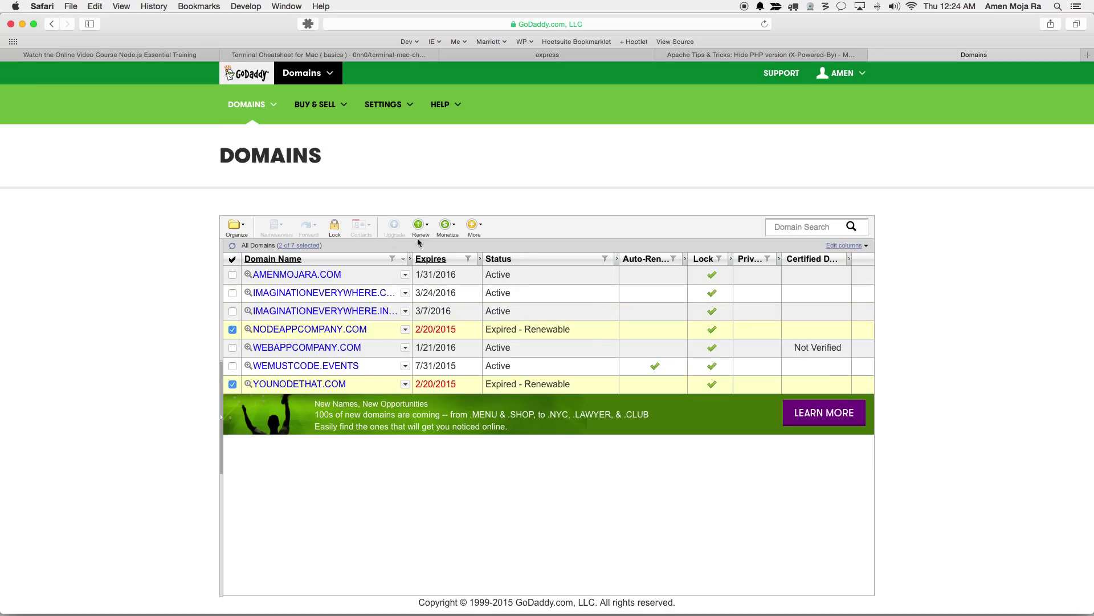
click(421, 227)
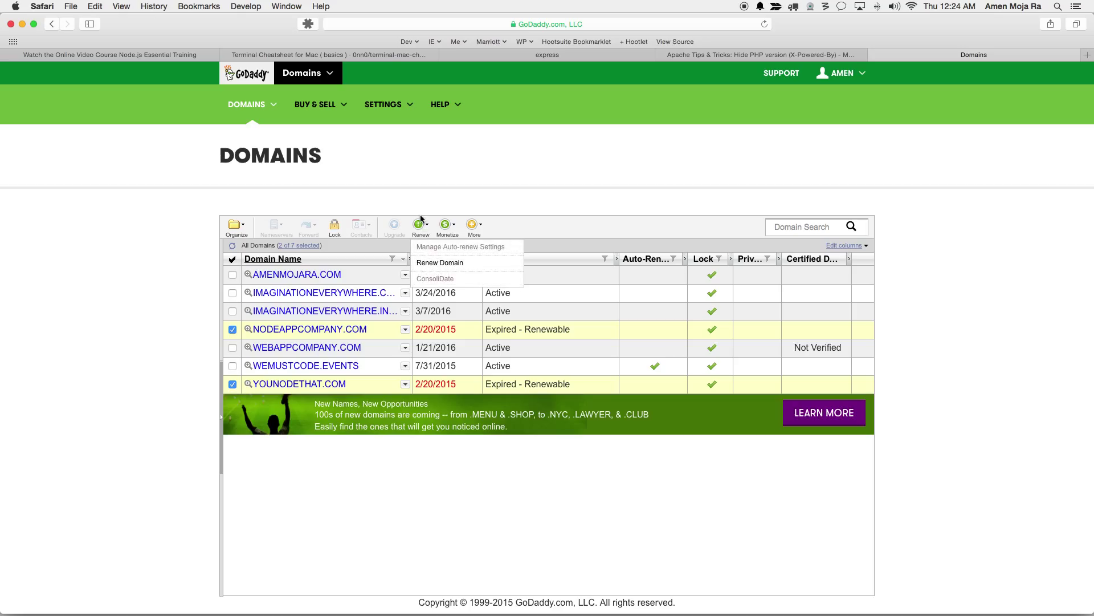
click(421, 227)
click(422, 226)
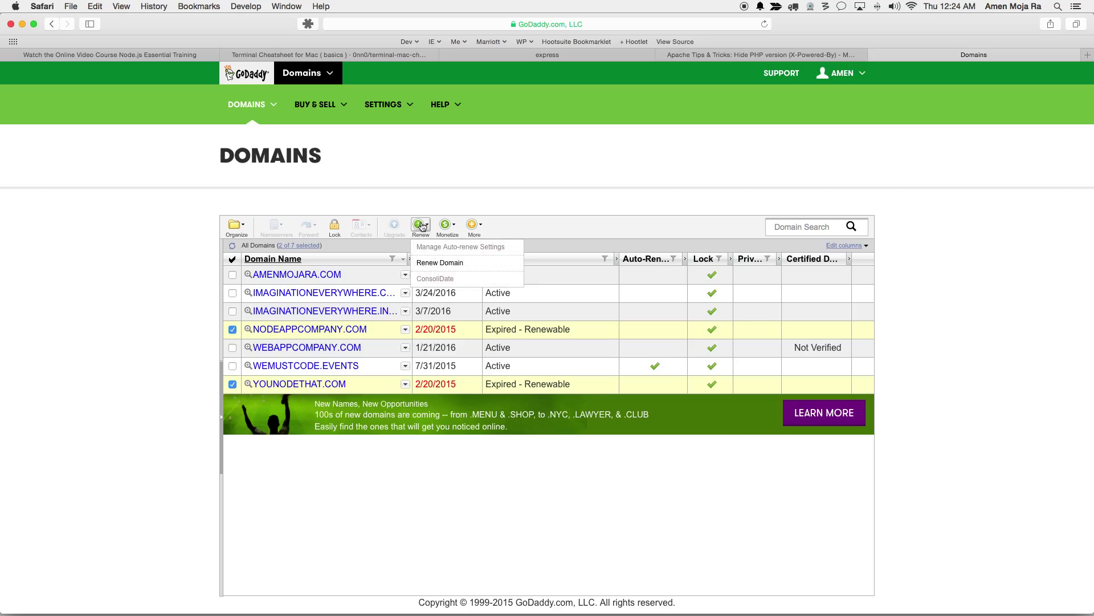
Renew both selected domains for 1 year each, adding no upgrades
click(434, 264)
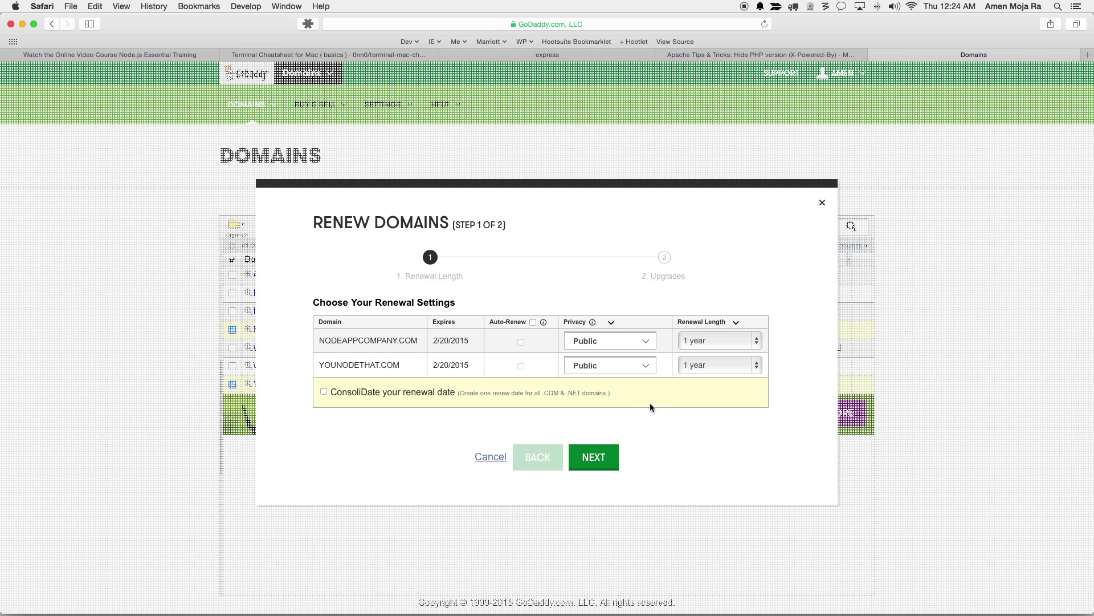
click(608, 460)
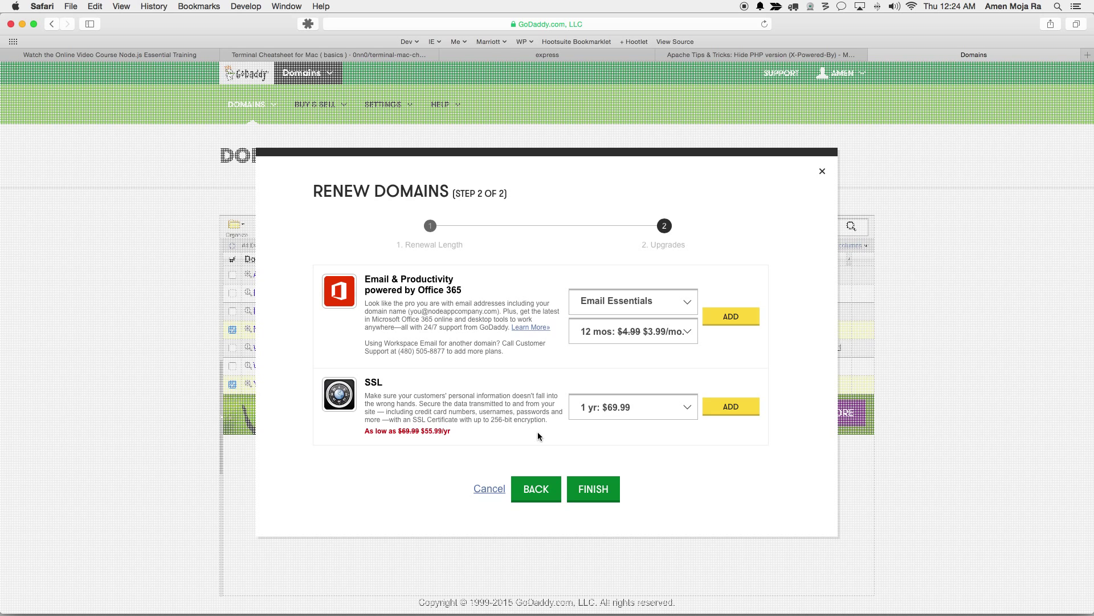
click(604, 492)
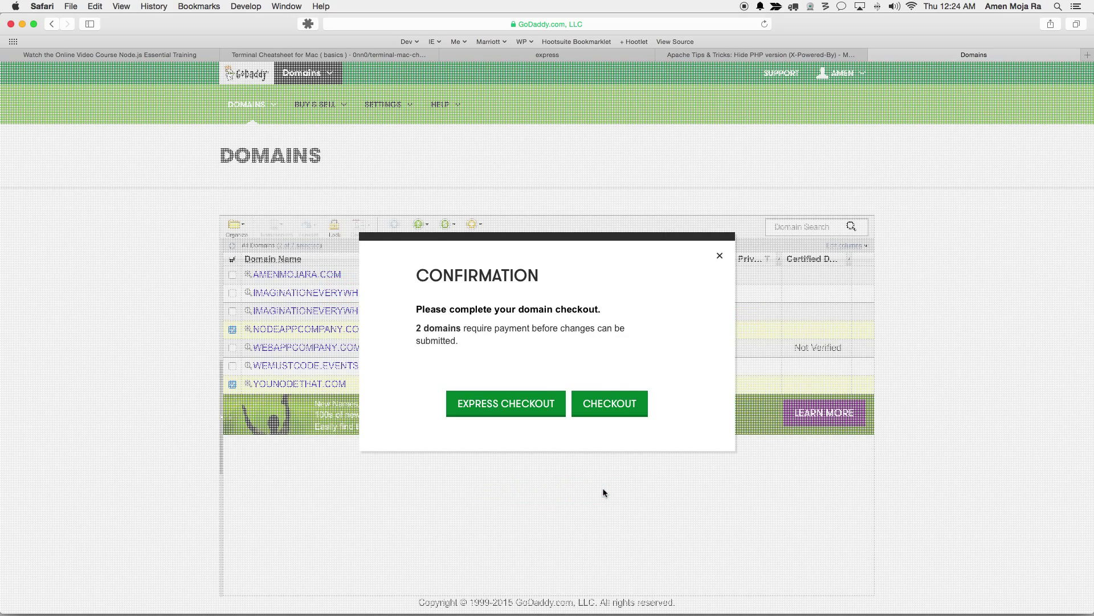
Check out the two renewals with the $0.92 charity round-up for a $33.00 total
click(607, 405)
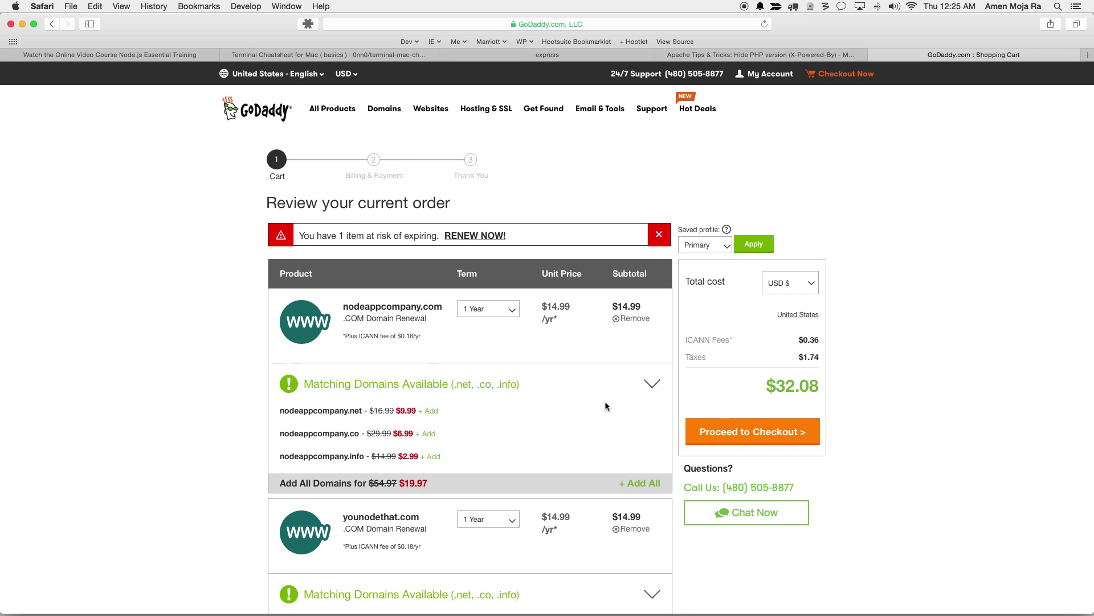
scroll(612, 386, down, 10)
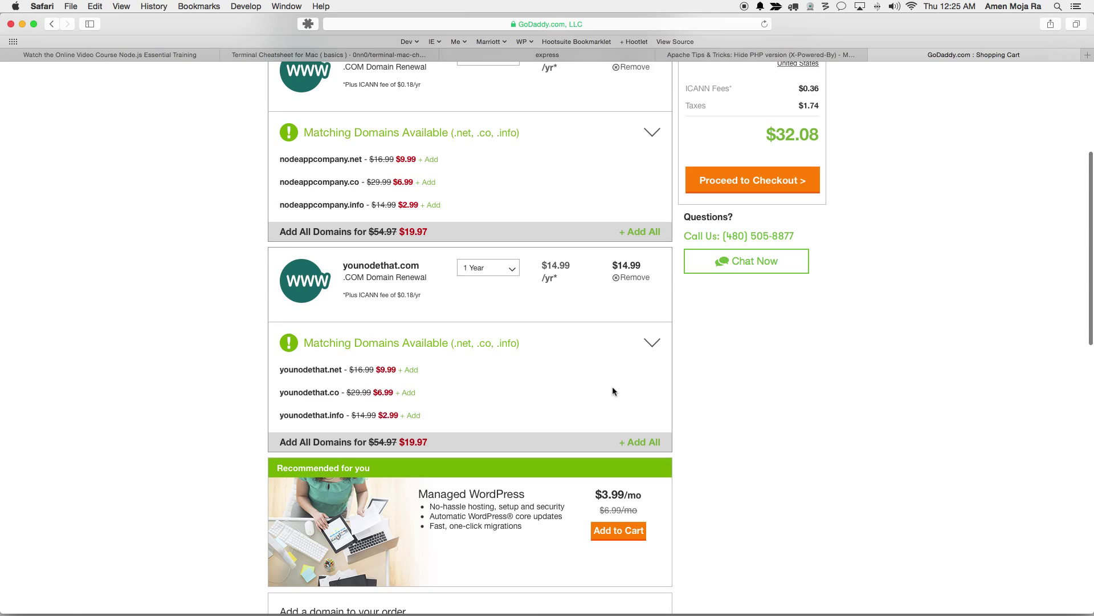
scroll(612, 385, down, 2)
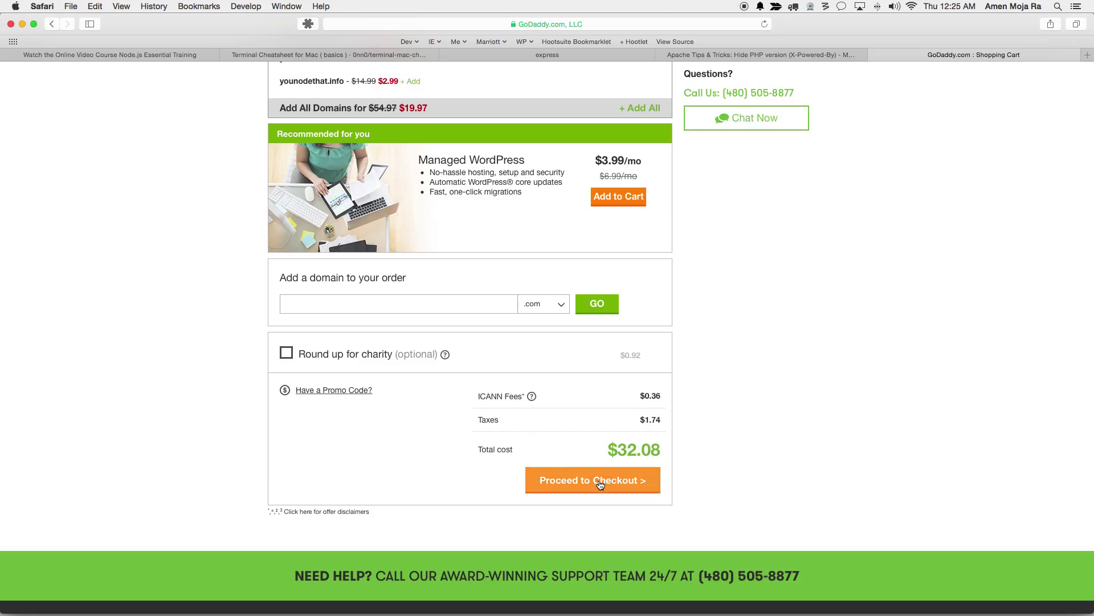
click(287, 353)
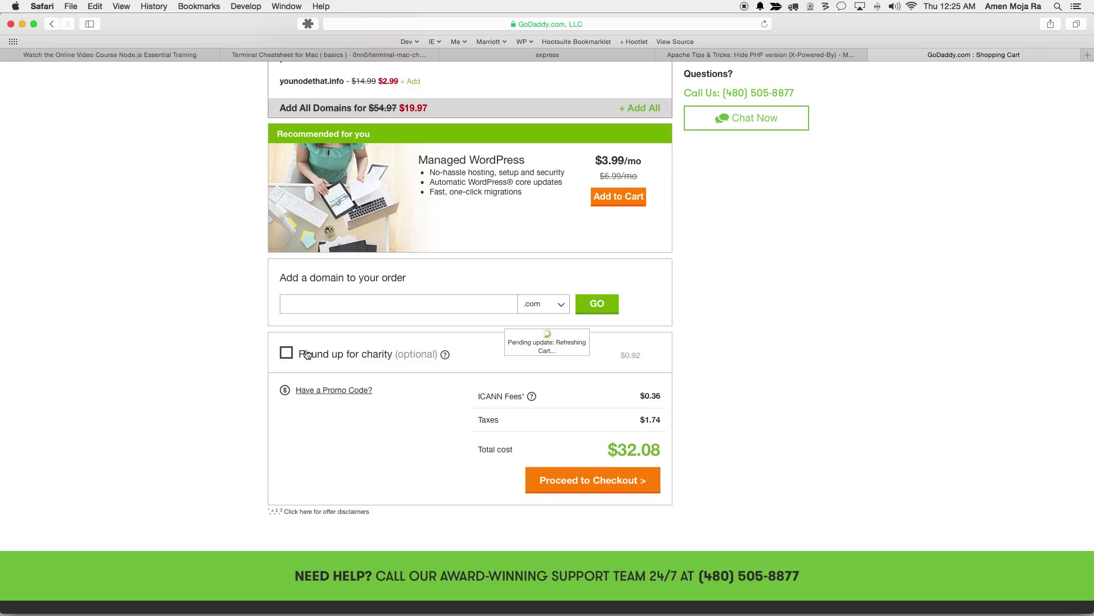
mouse_move(453, 359)
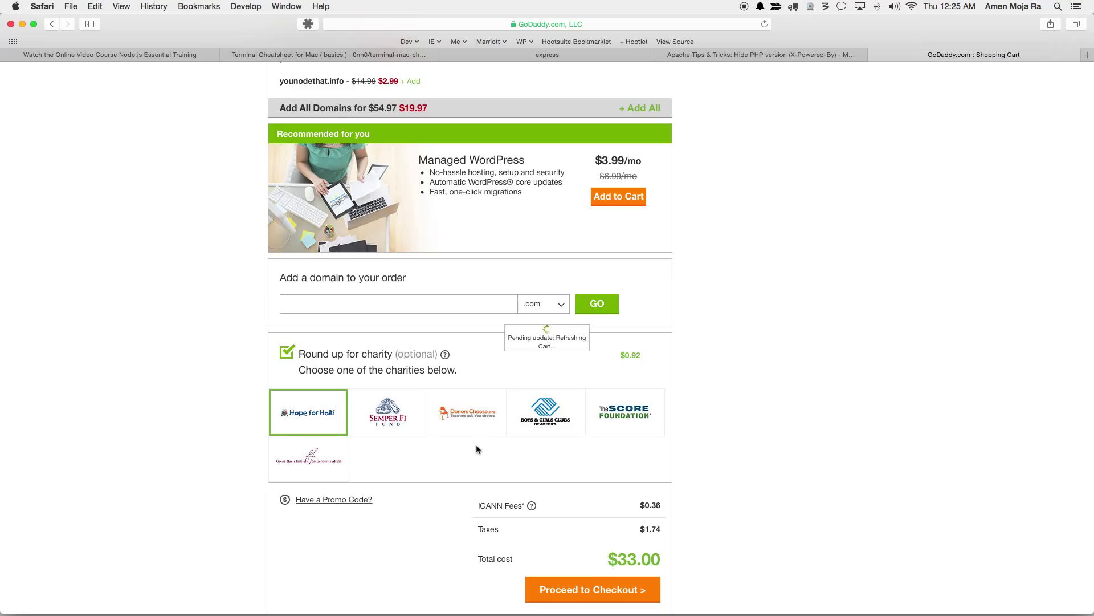
click(593, 589)
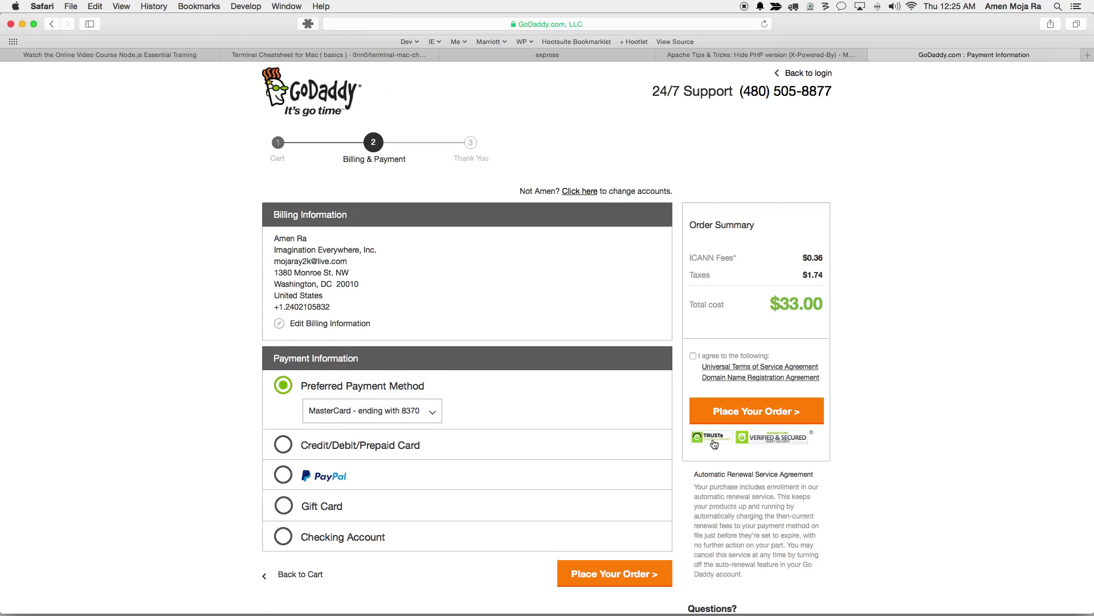
Agree to the terms and place the $33.00 order
click(694, 356)
click(729, 411)
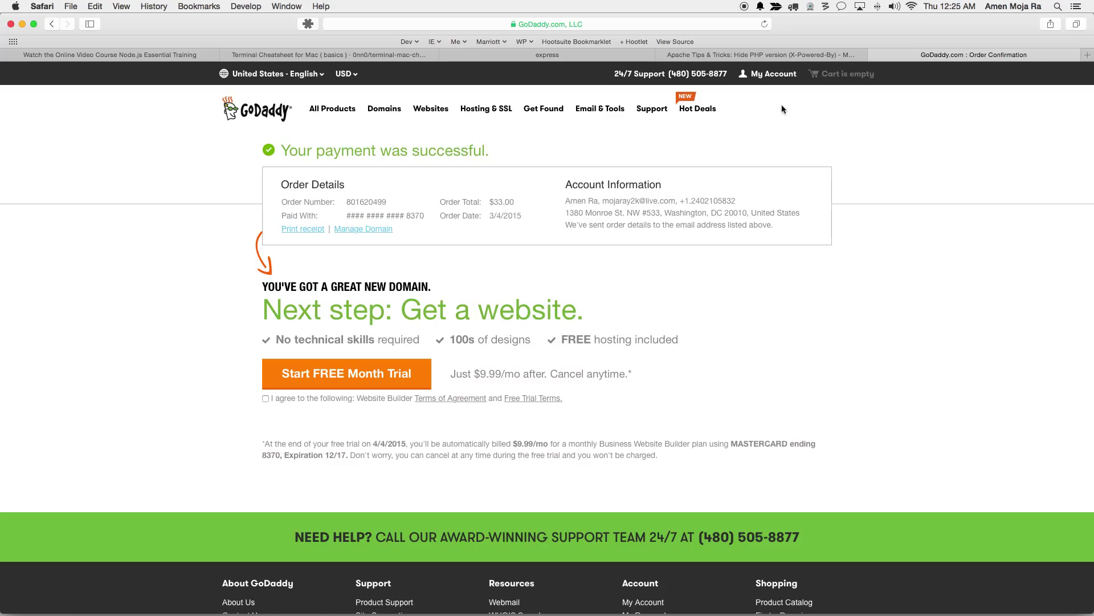
Go through My Account to the Domains manager and open NODEAPPCOMPANY.COM's details
click(771, 80)
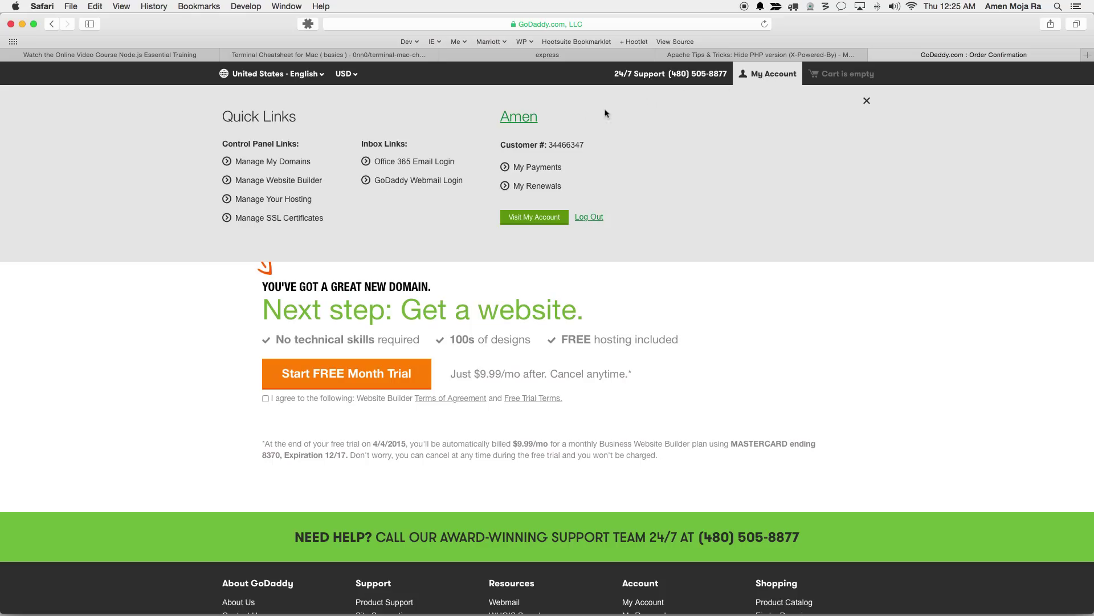
click(547, 223)
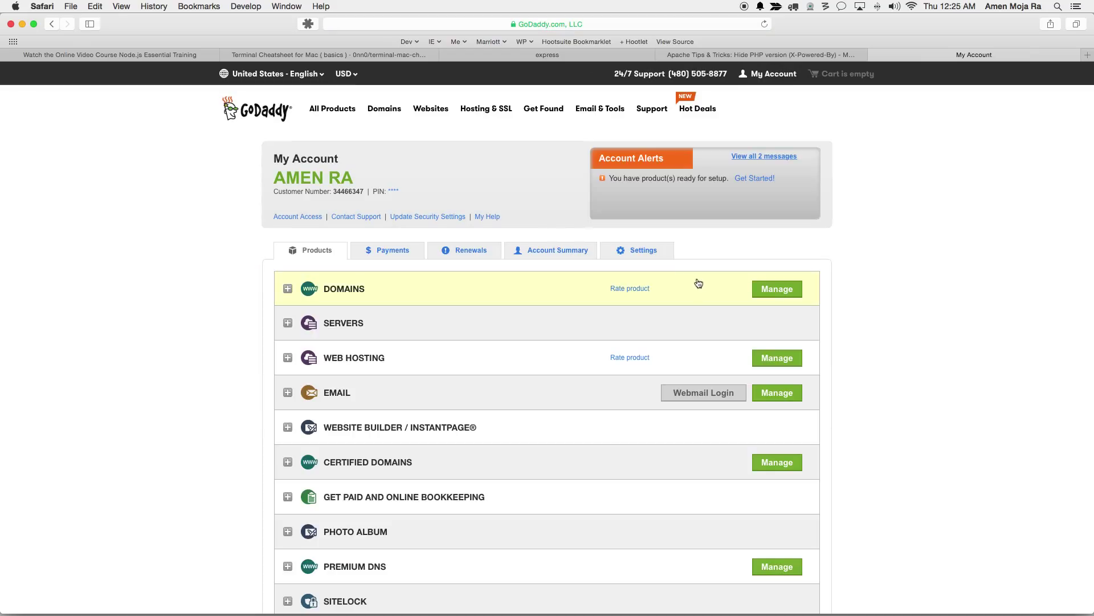
click(788, 288)
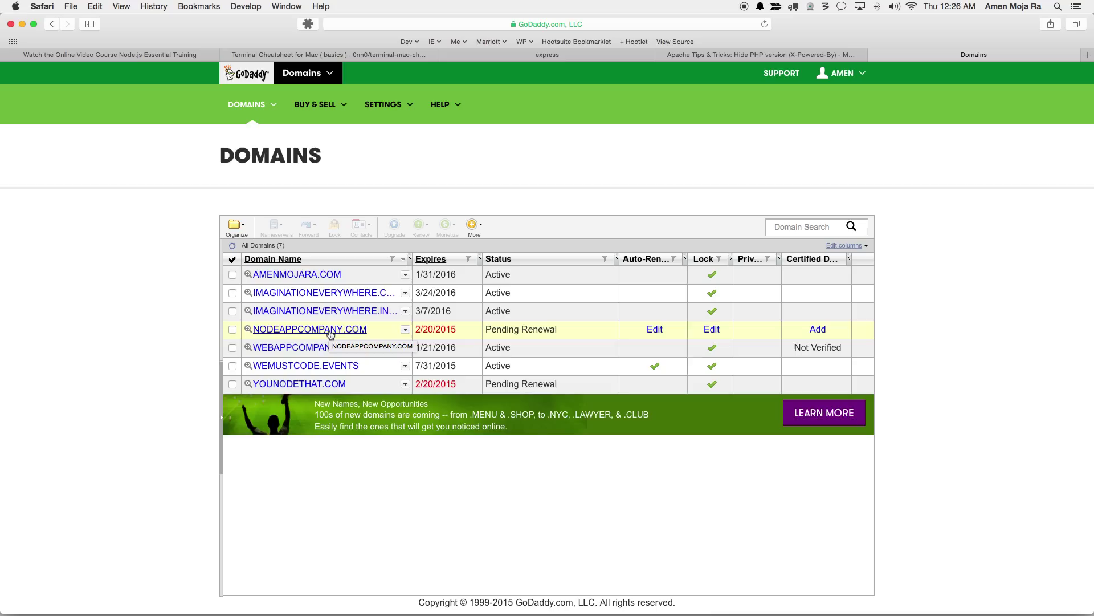
click(330, 334)
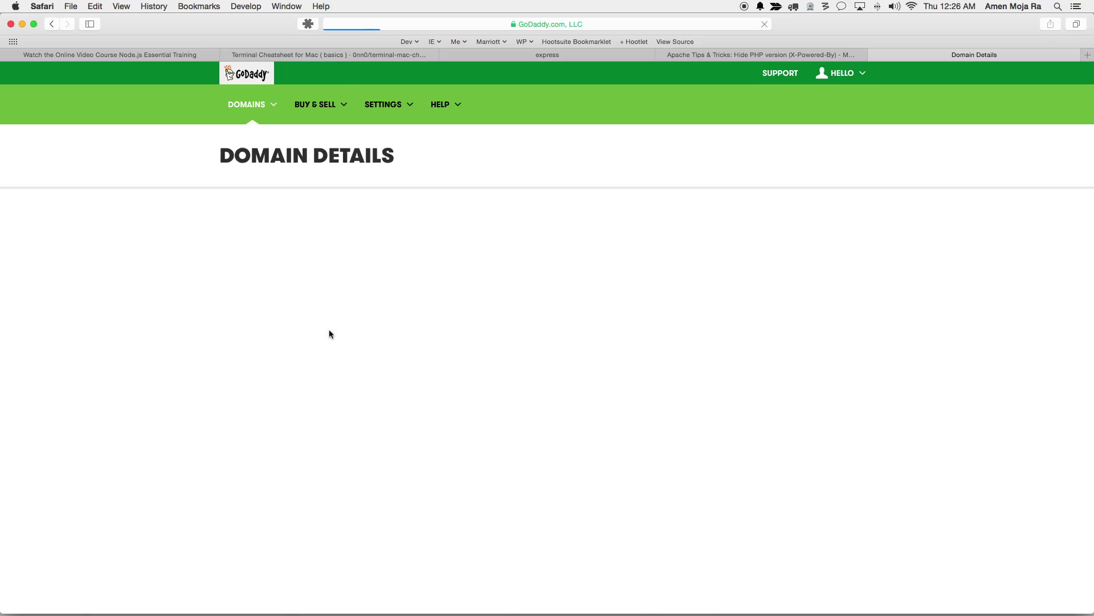
Check NODEAPPCOMPANY.COM's current IMAGINATIONEVERYWHERE.INFO nameservers, then go back to the All Domains list
scroll(329, 331, down, 2)
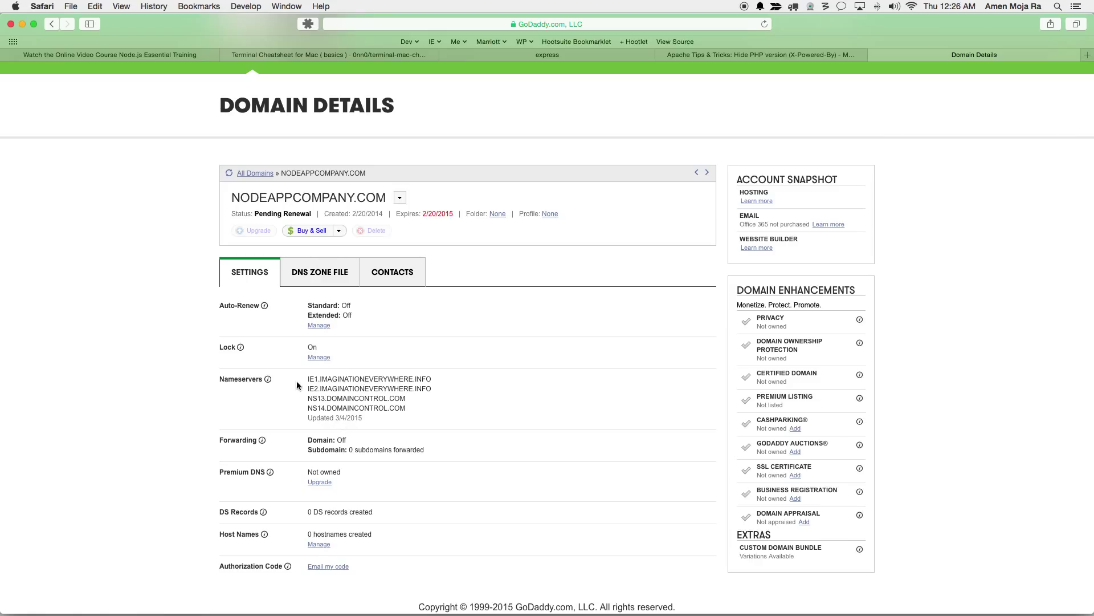
drag(308, 380, 441, 411)
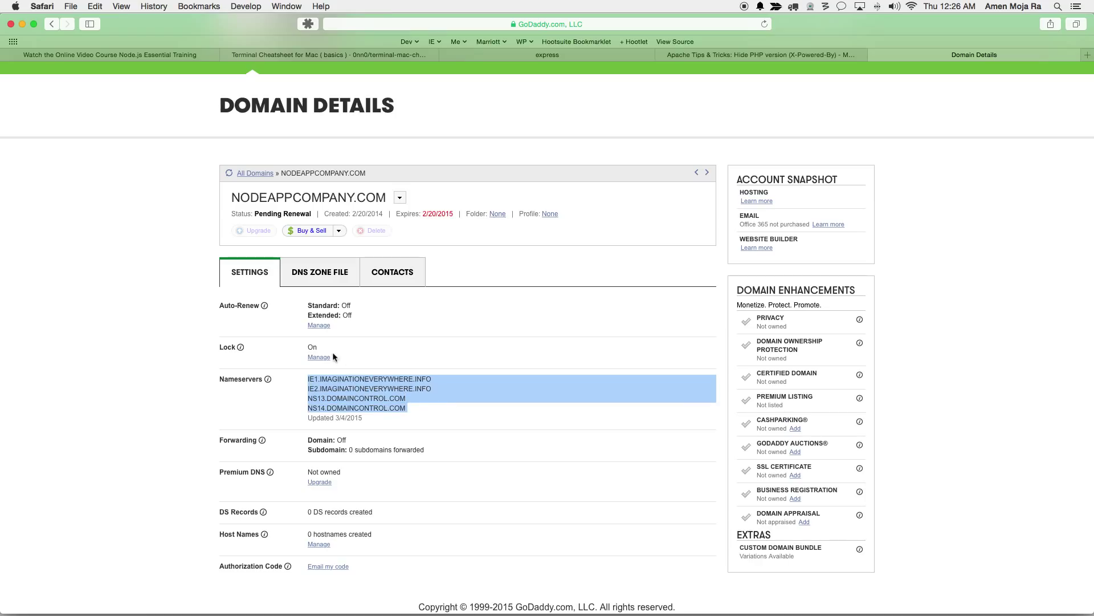
click(258, 173)
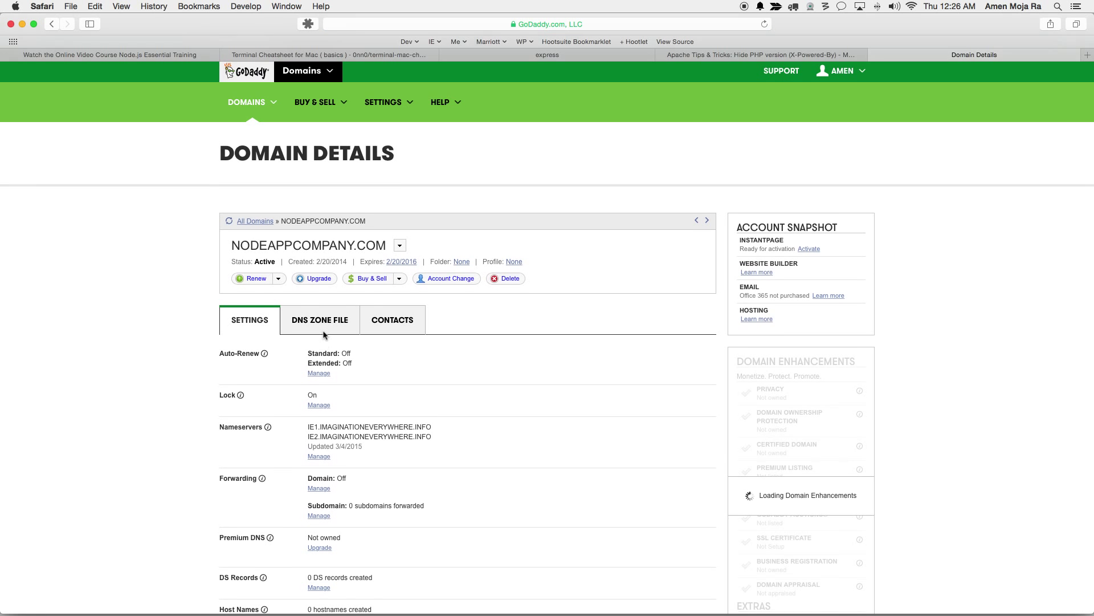
scroll(324, 335, down, 3)
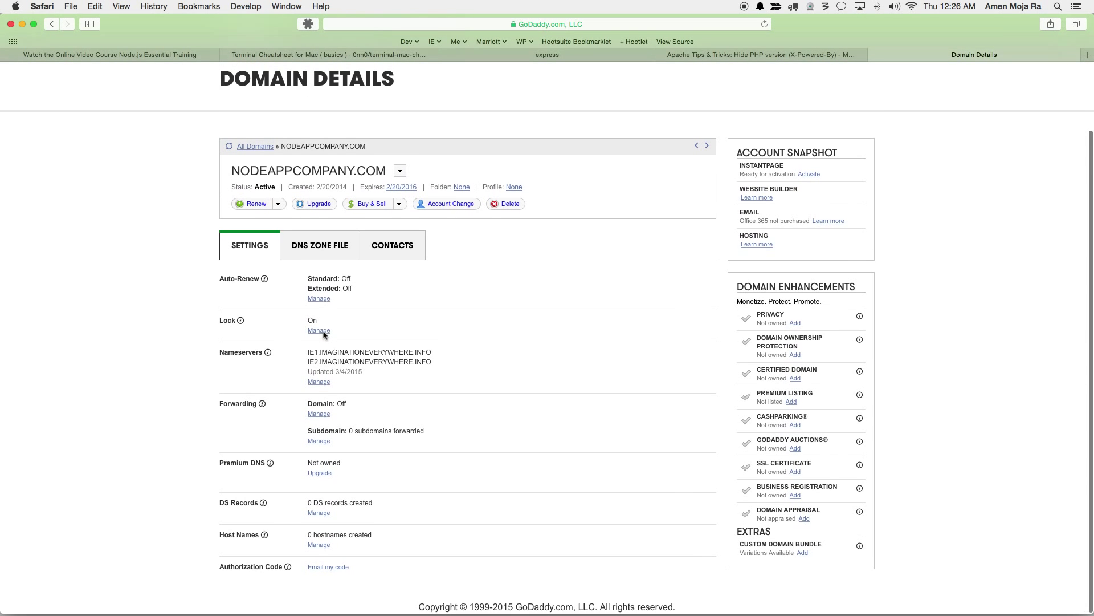
Edit NODEAPPCOMPANY.COM's custom nameservers, changing IE1 to IE3 and IE2 to IE4
click(320, 382)
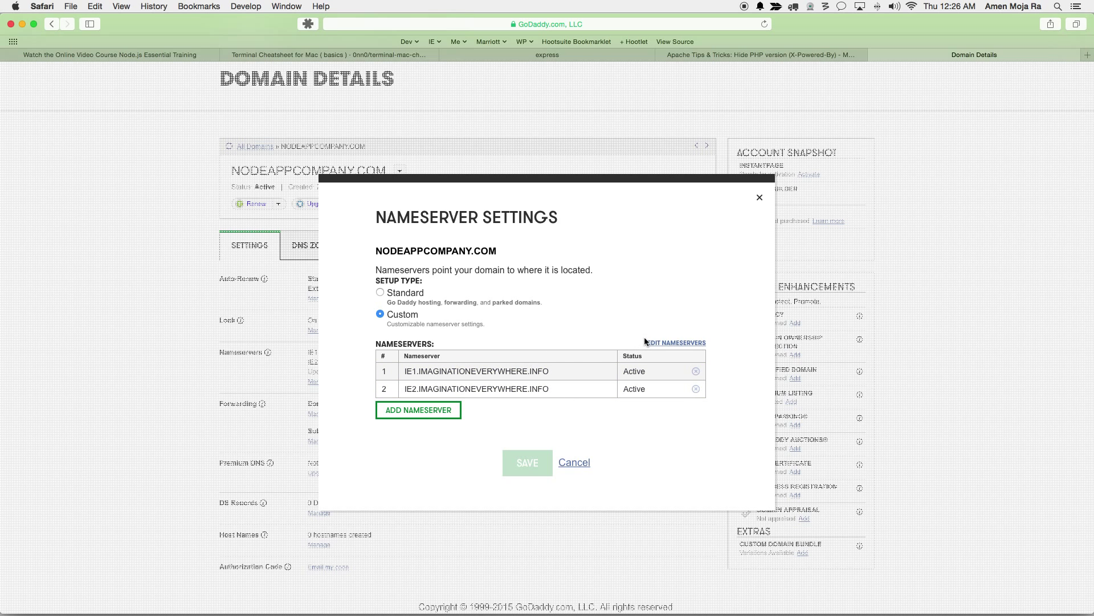
click(674, 344)
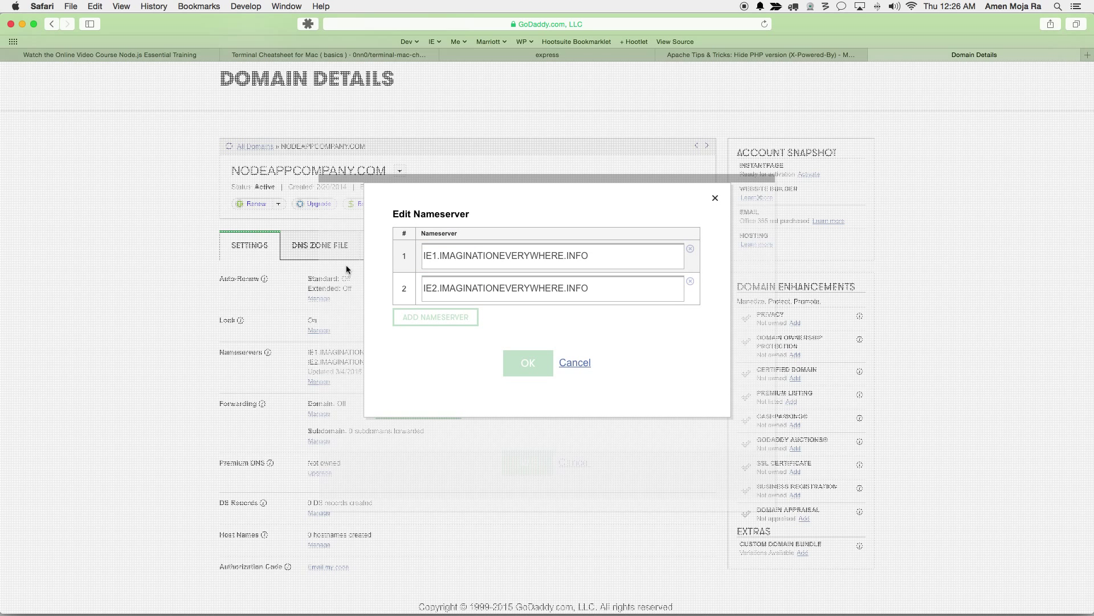
click(433, 254)
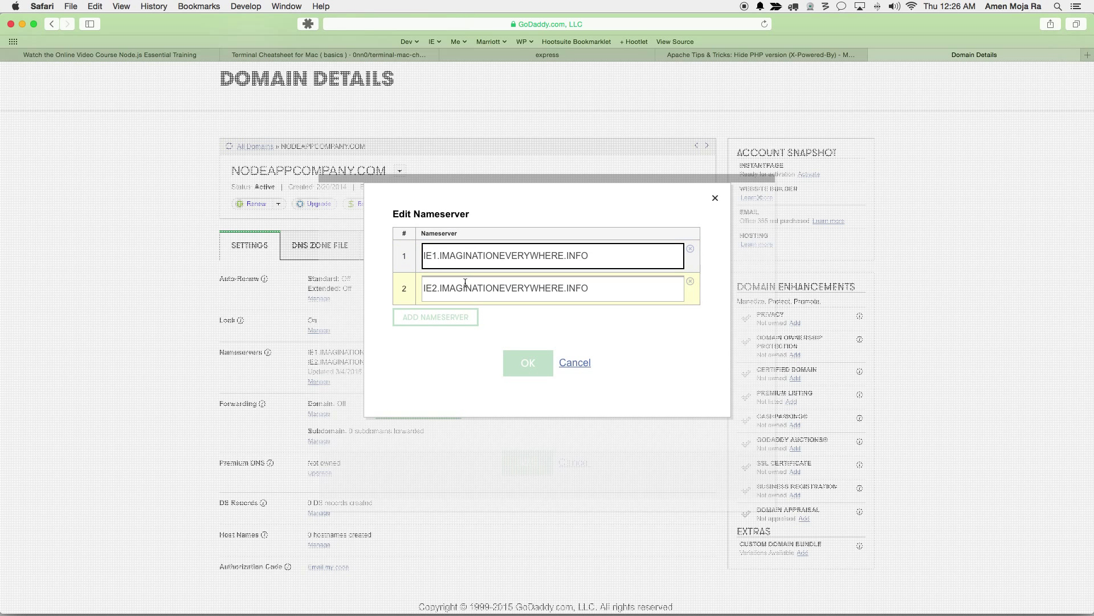
key(Delete)
text(3)
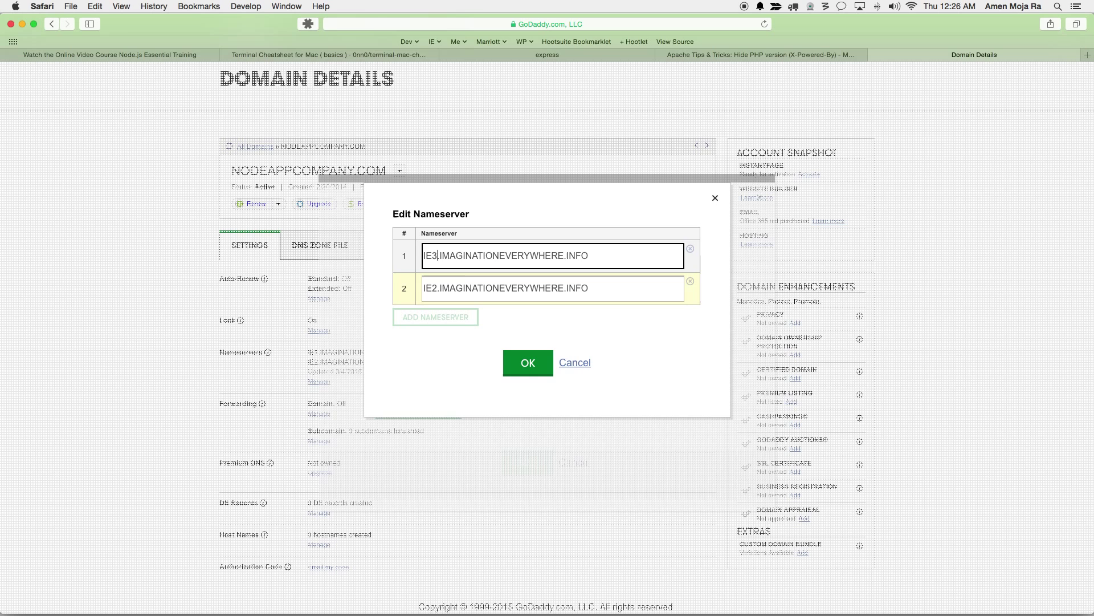
click(425, 287)
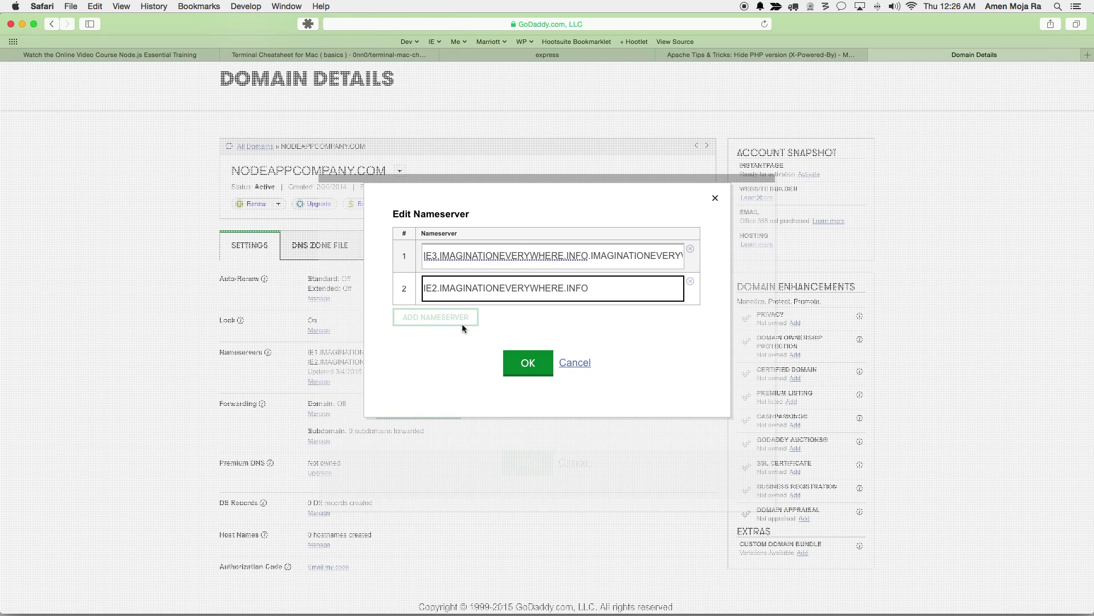
key(Delete)
text(4)
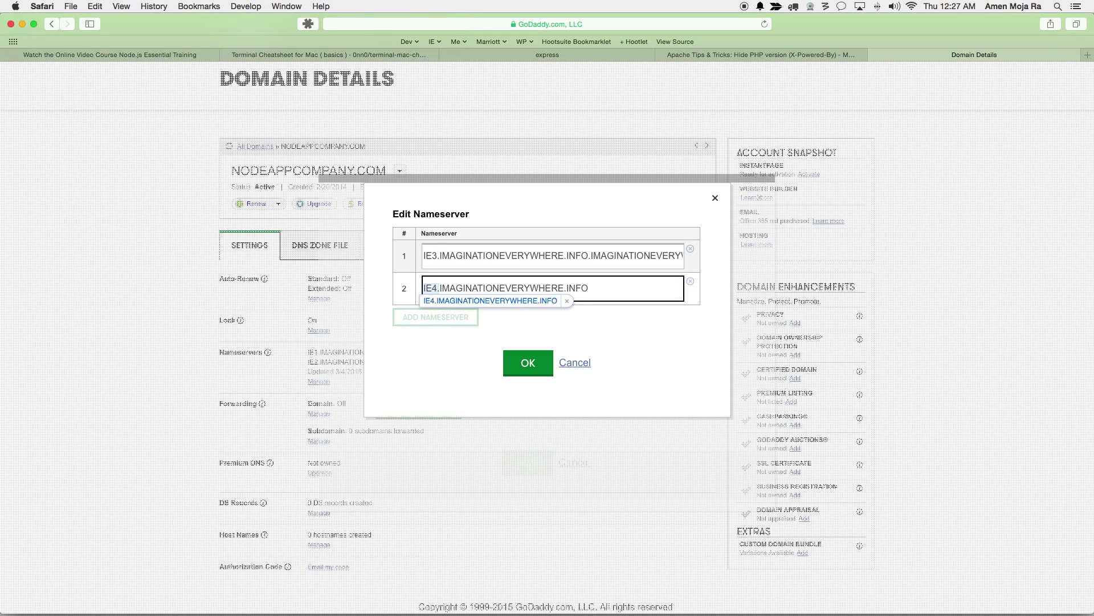
click(450, 340)
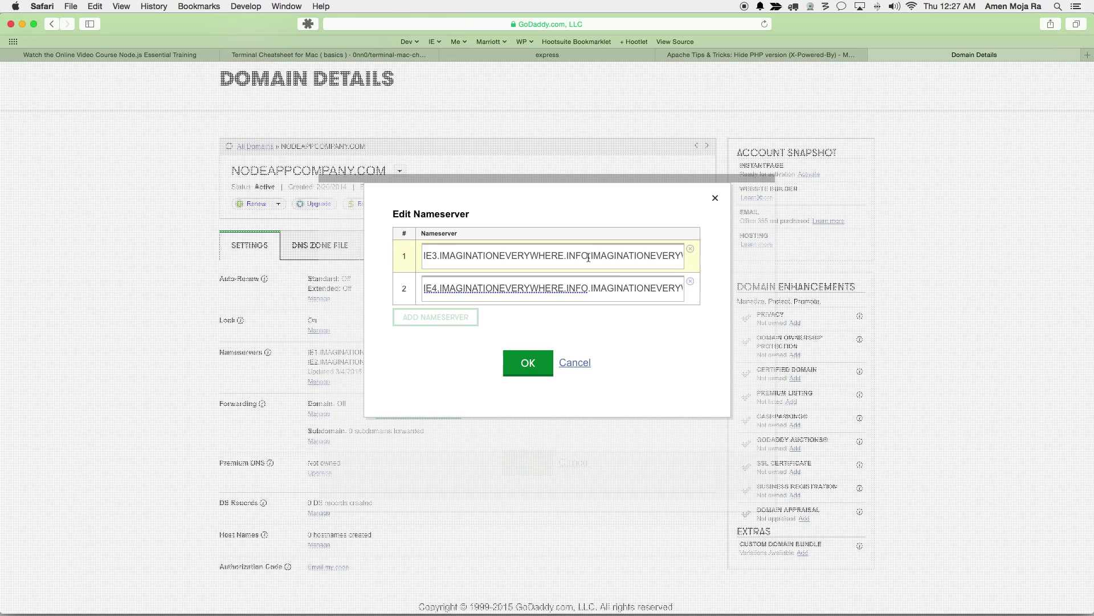
Remove the duplicated IMAGINATIONEVERYWHERE.INFO suffixes from both nameservers and confirm with OK
drag(591, 257, 690, 257)
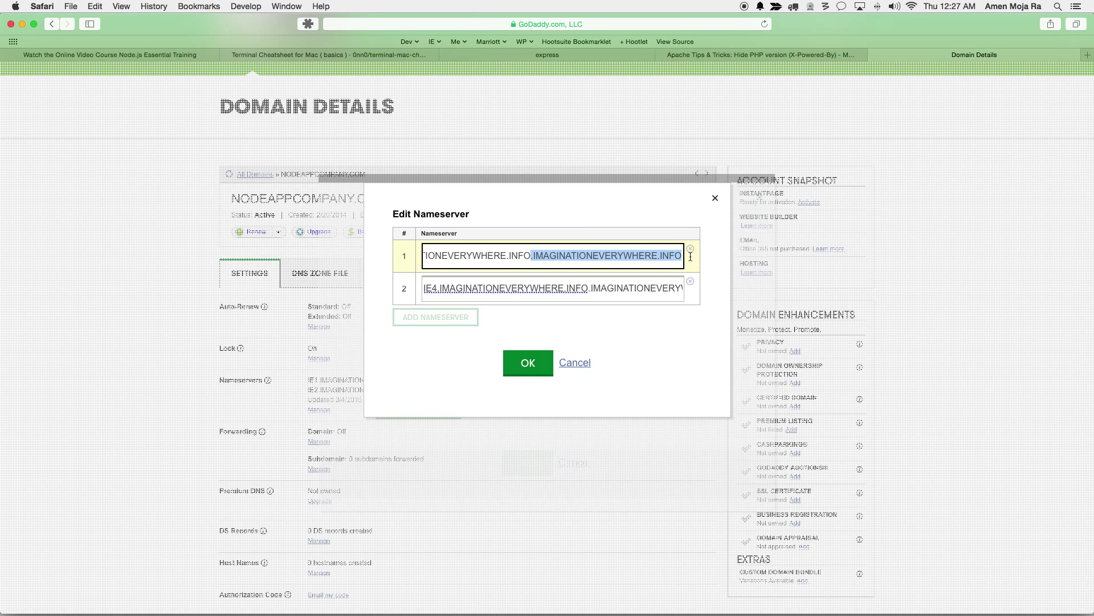
key(BackSpace)
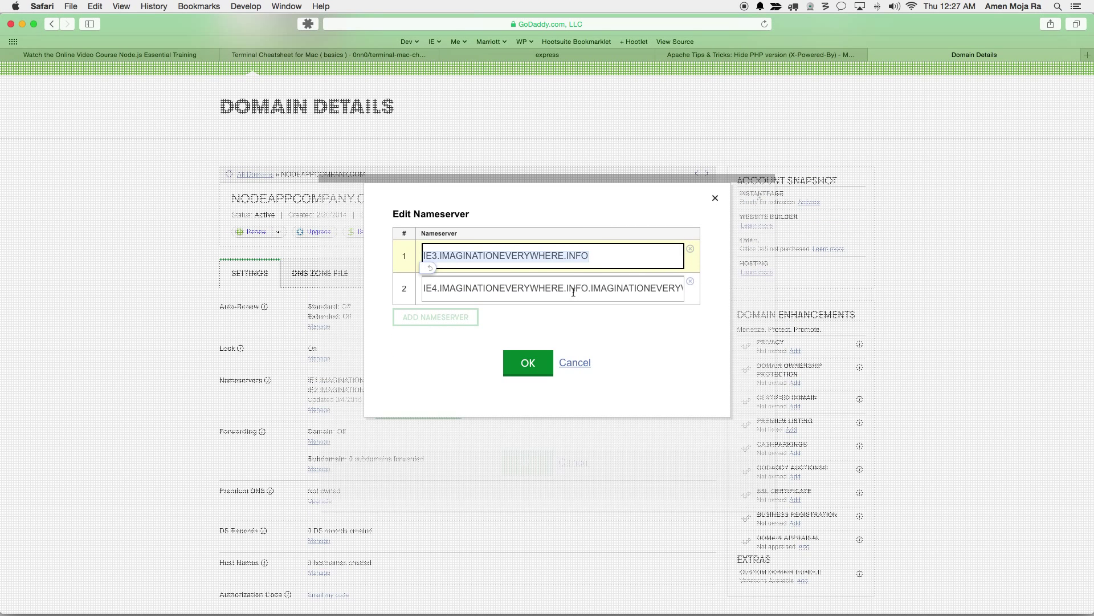
click(591, 287)
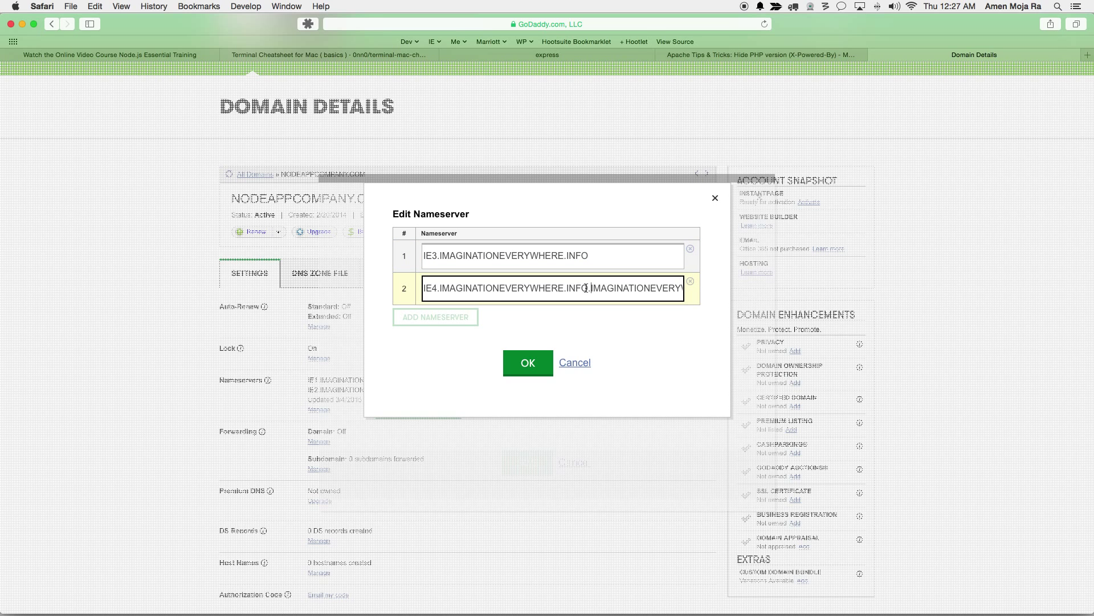
drag(589, 288, 743, 294)
key(BackSpace)
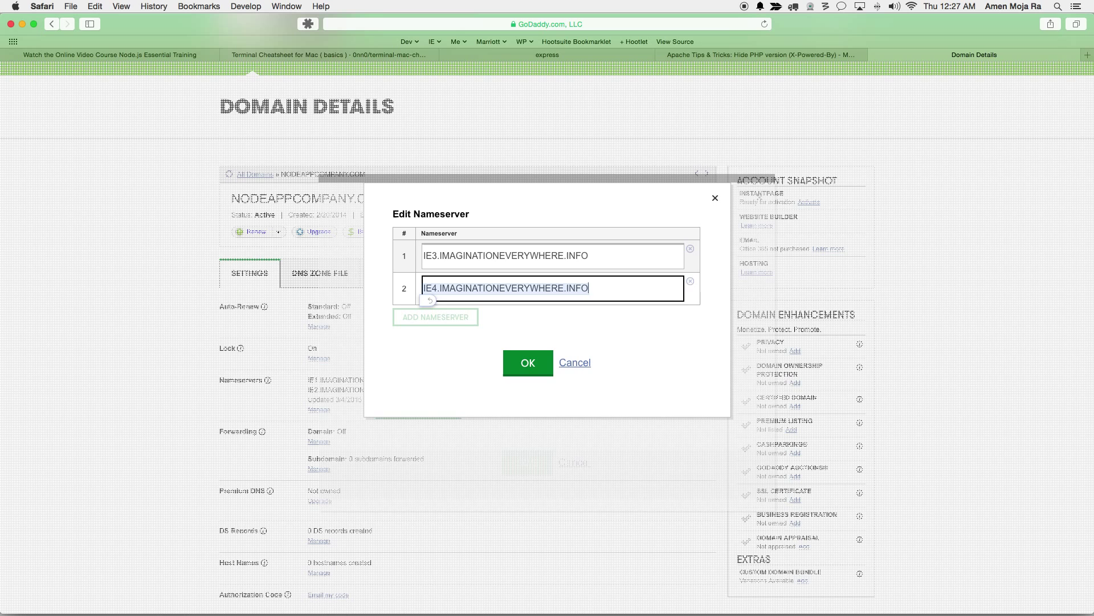
click(647, 260)
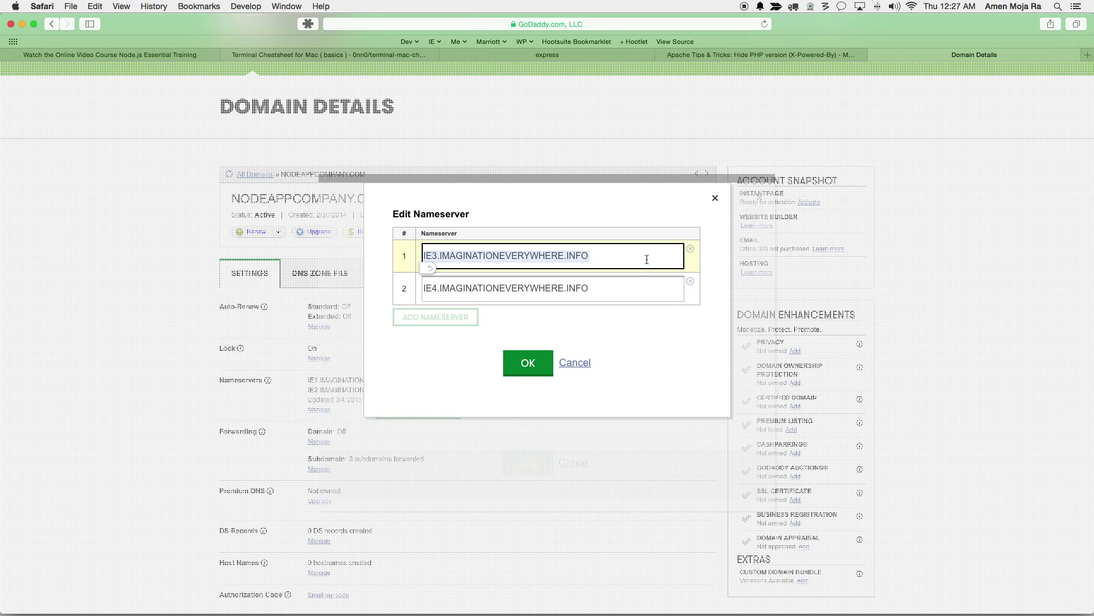
click(629, 294)
click(624, 306)
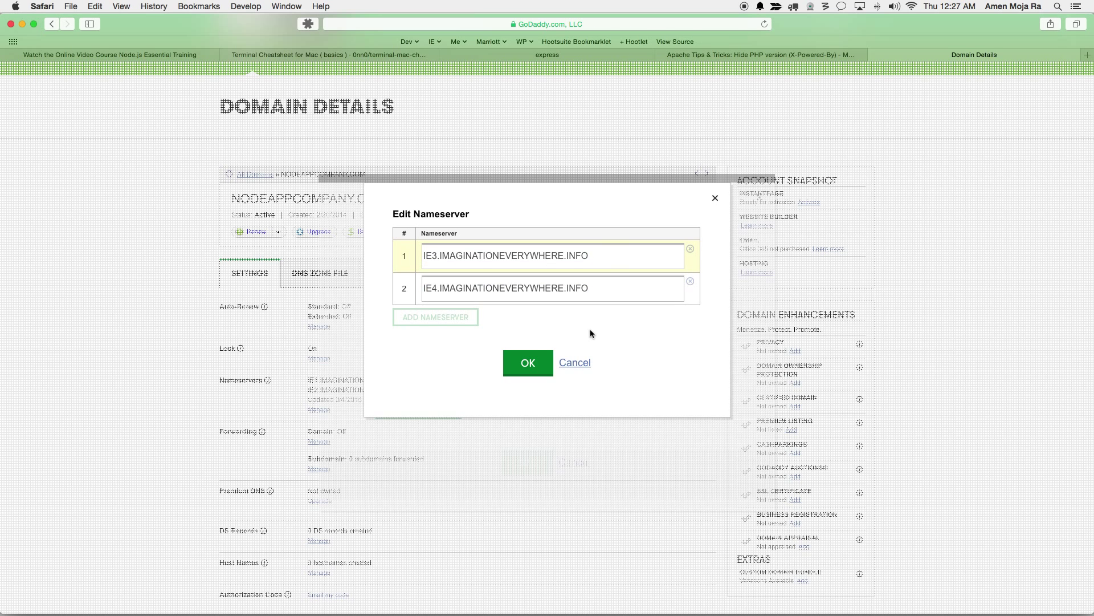
click(518, 372)
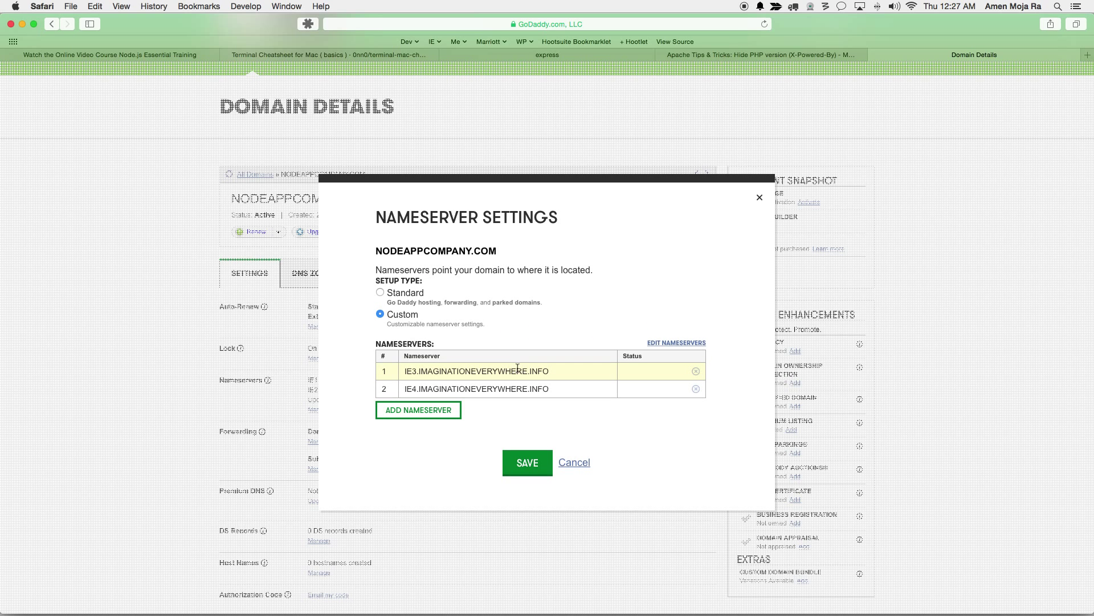
Save the IE3 and IE4 nameserver change and wait for the submission confirmation
click(522, 467)
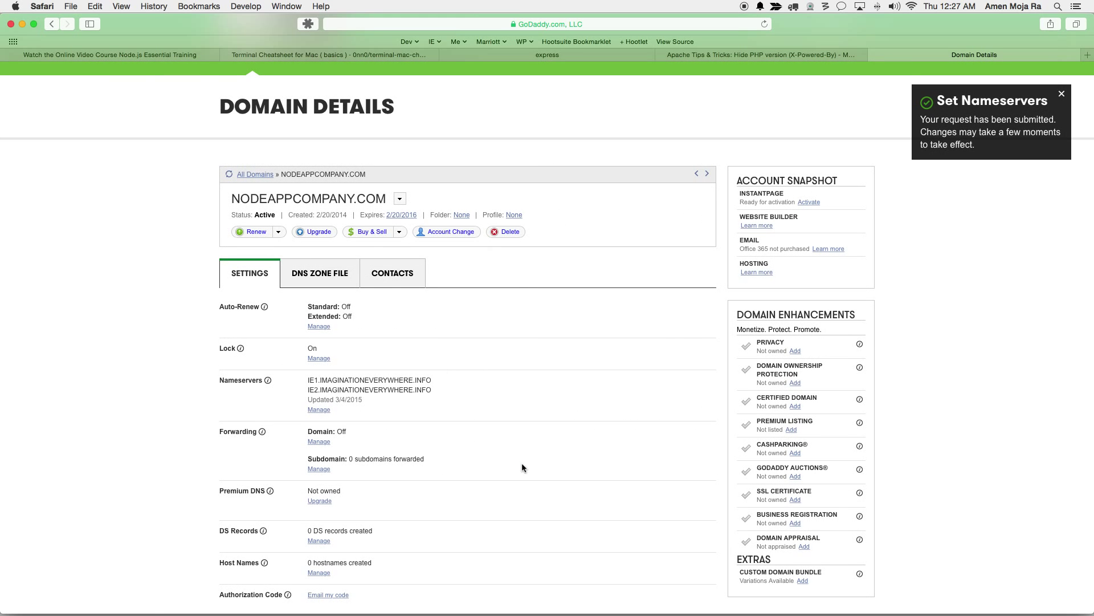
scroll(521, 464, down, 2)
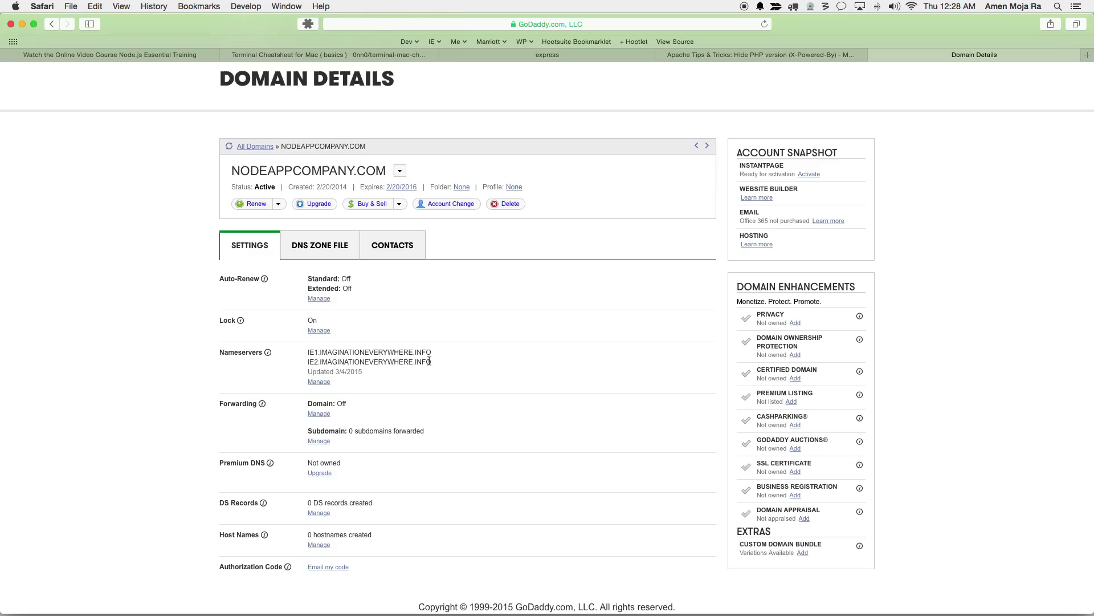
Reload NODEAPPCOMPANY.COM's page and verify IE3 and IE4.IMAGINATIONEVERYWHERE.INFO are listed as Active nameservers
click(765, 25)
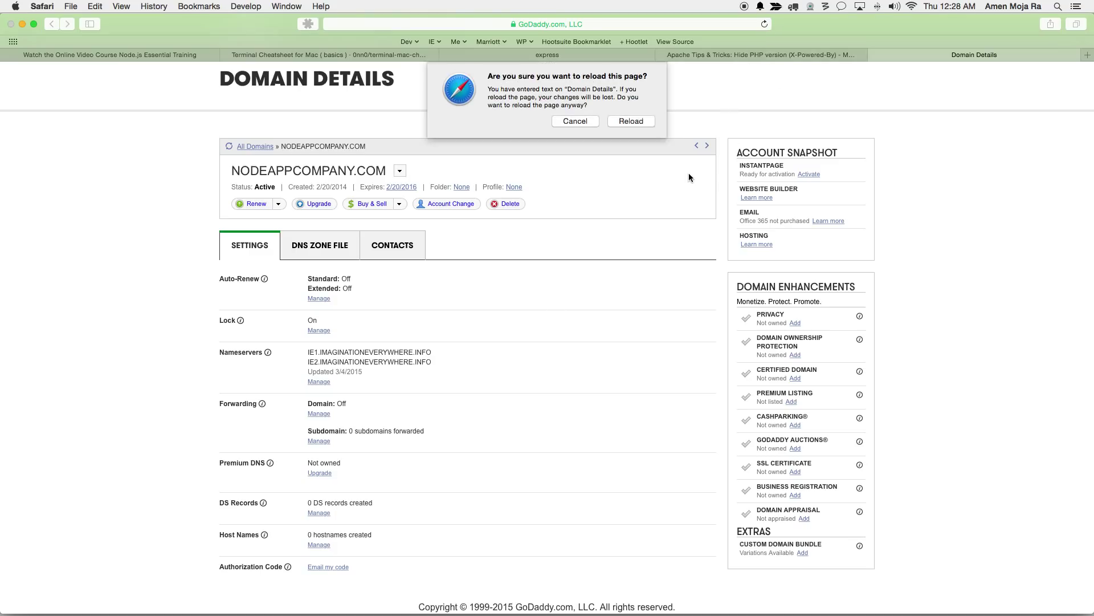
click(635, 120)
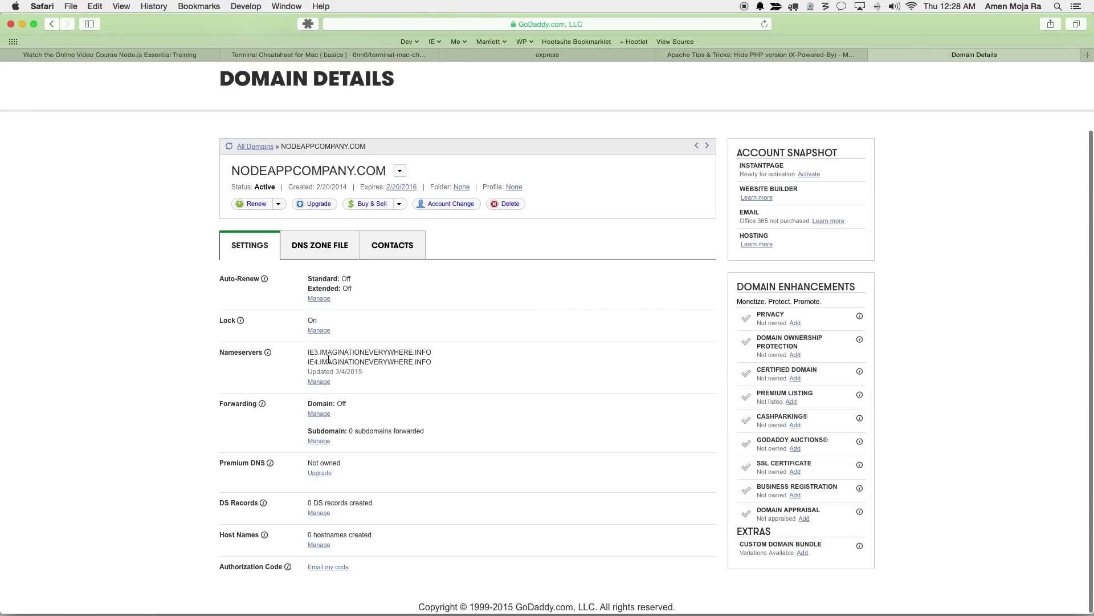
drag(308, 353, 454, 355)
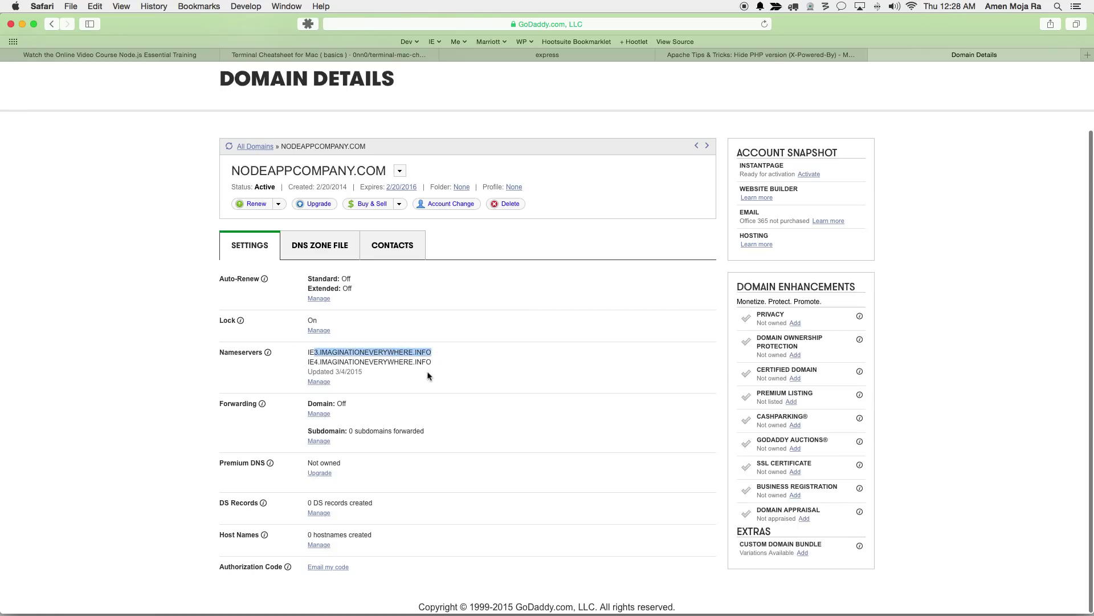
click(425, 378)
click(321, 382)
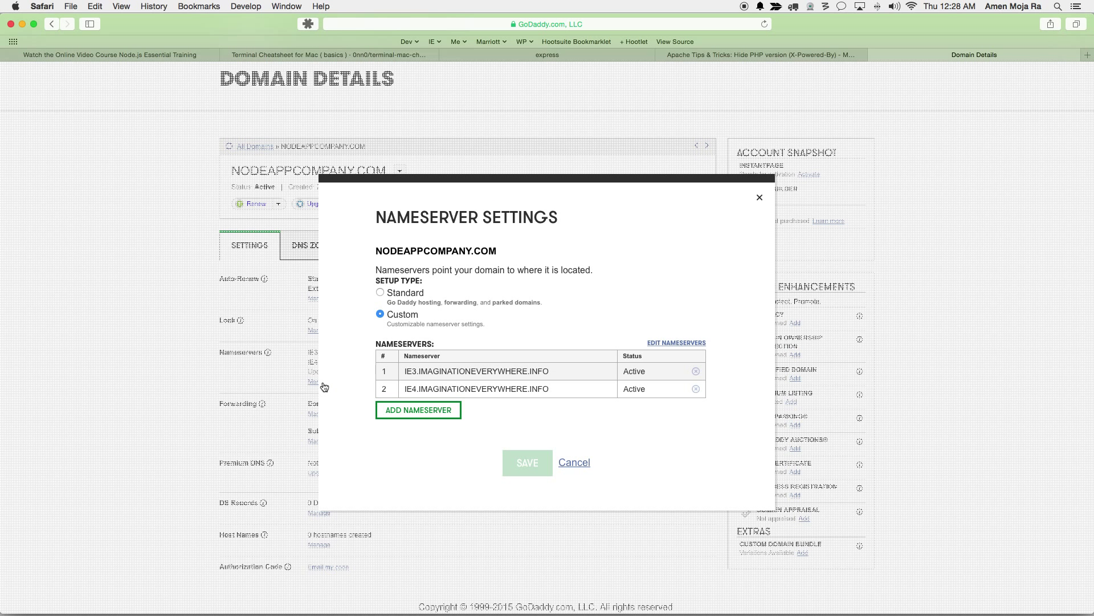
click(380, 292)
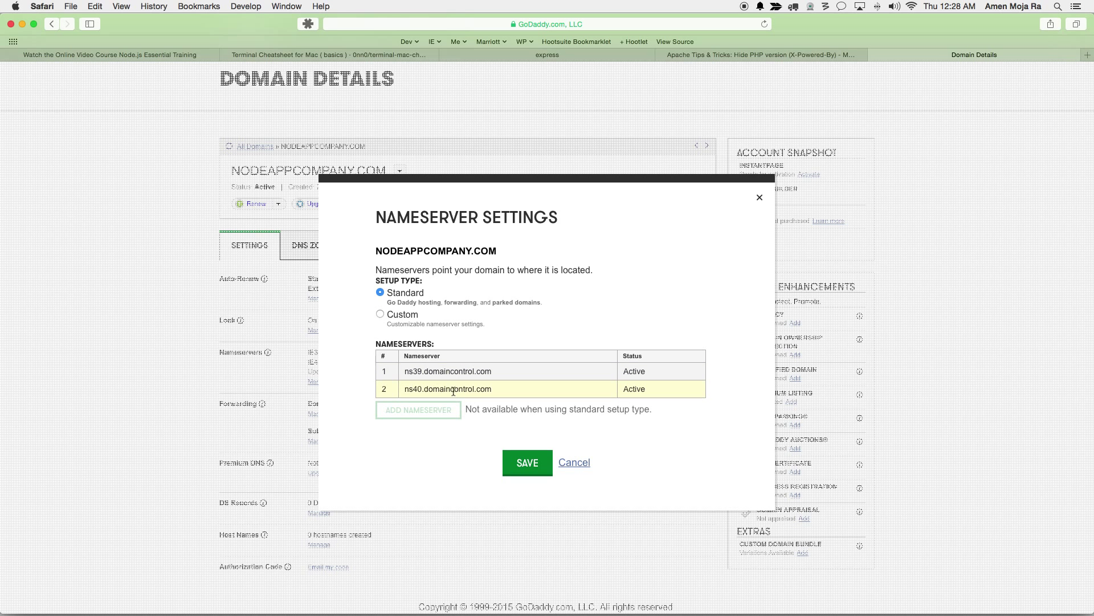
click(573, 464)
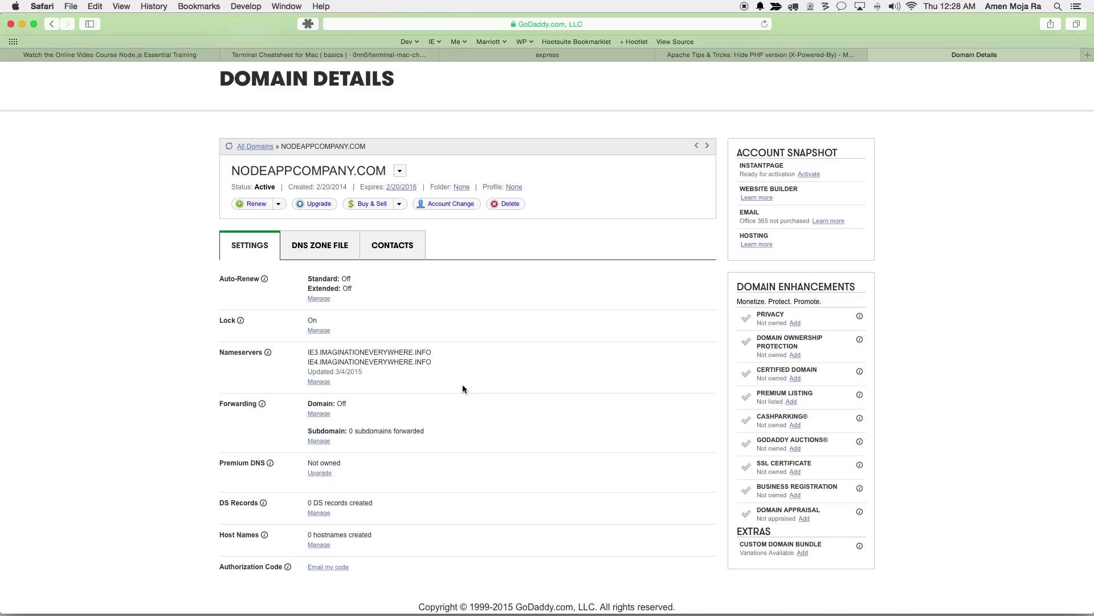
drag(467, 366, 306, 349)
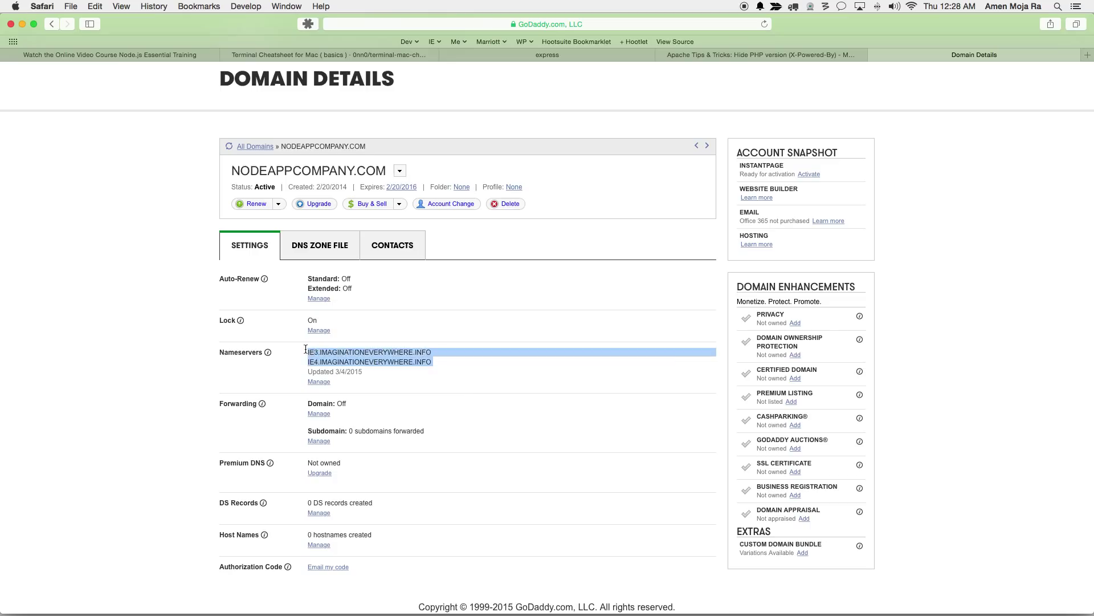
click(458, 365)
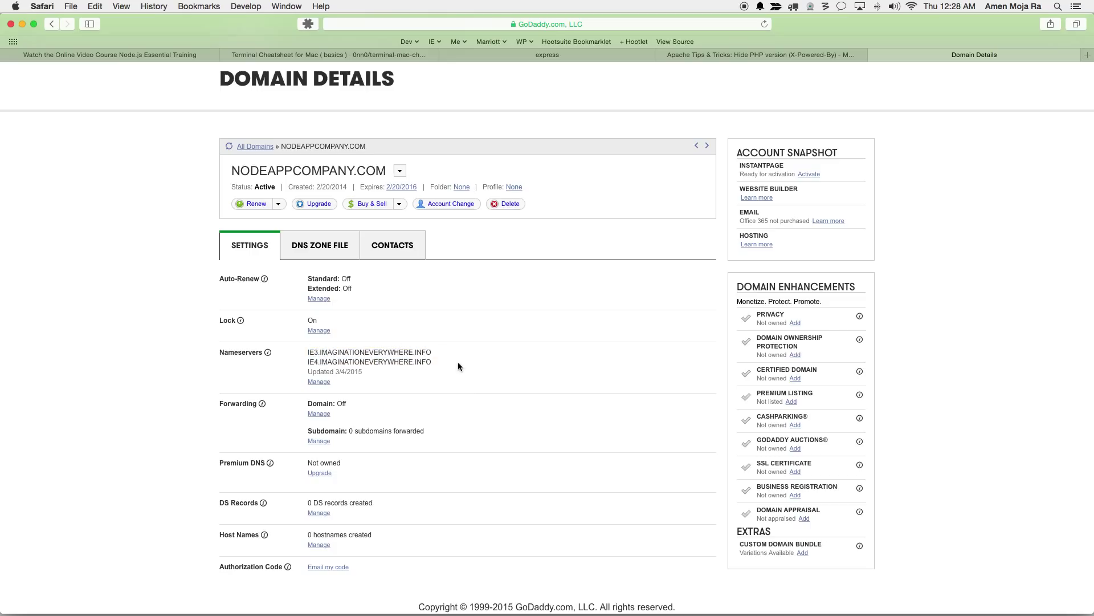
drag(433, 363, 306, 354)
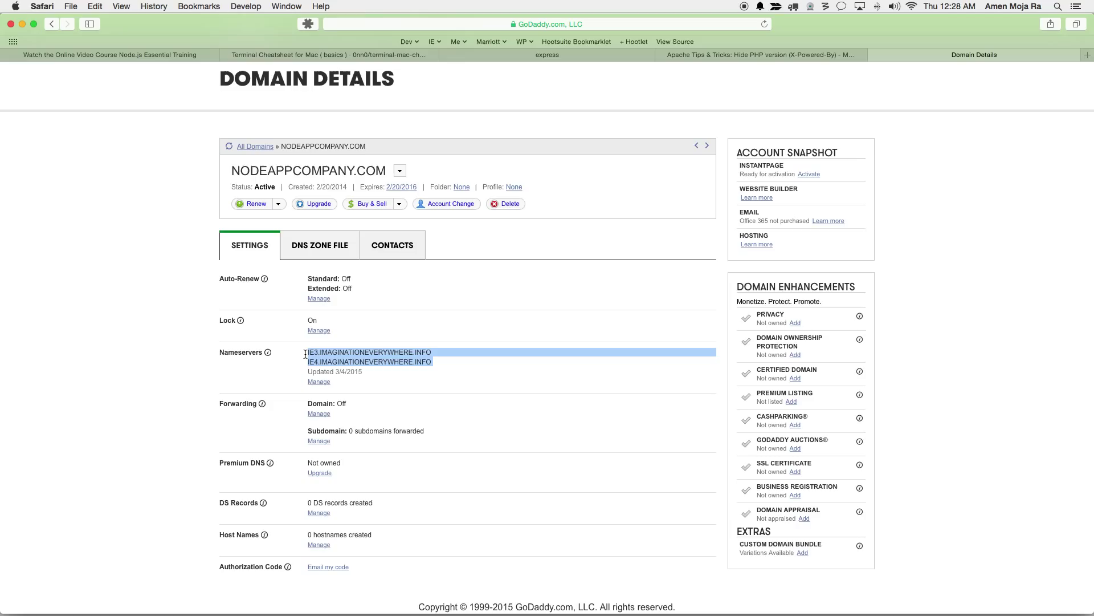
click(371, 357)
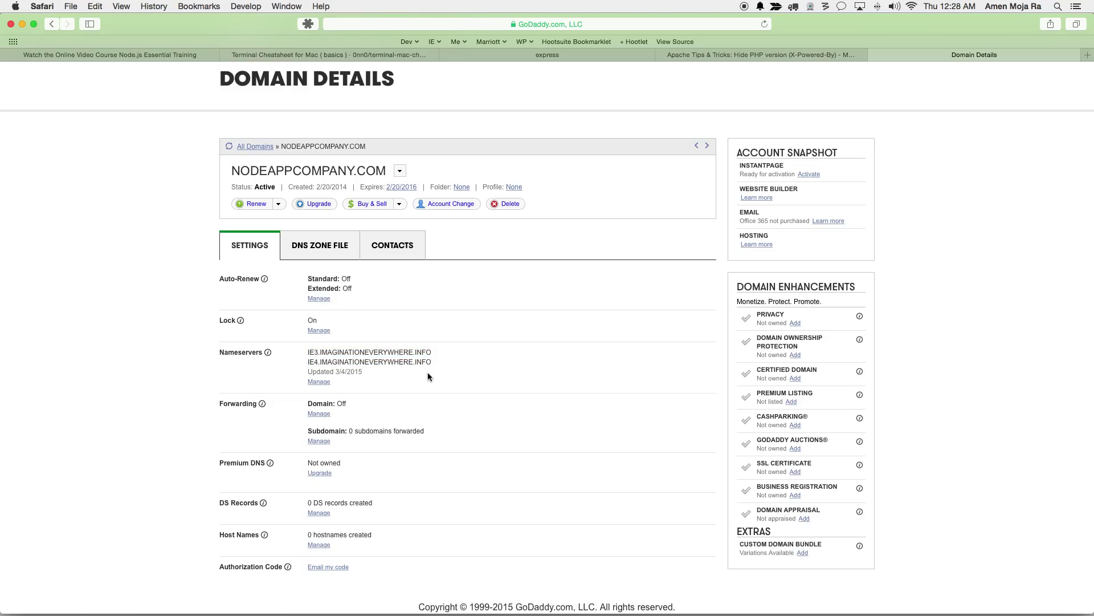
scroll(428, 376, up, 3)
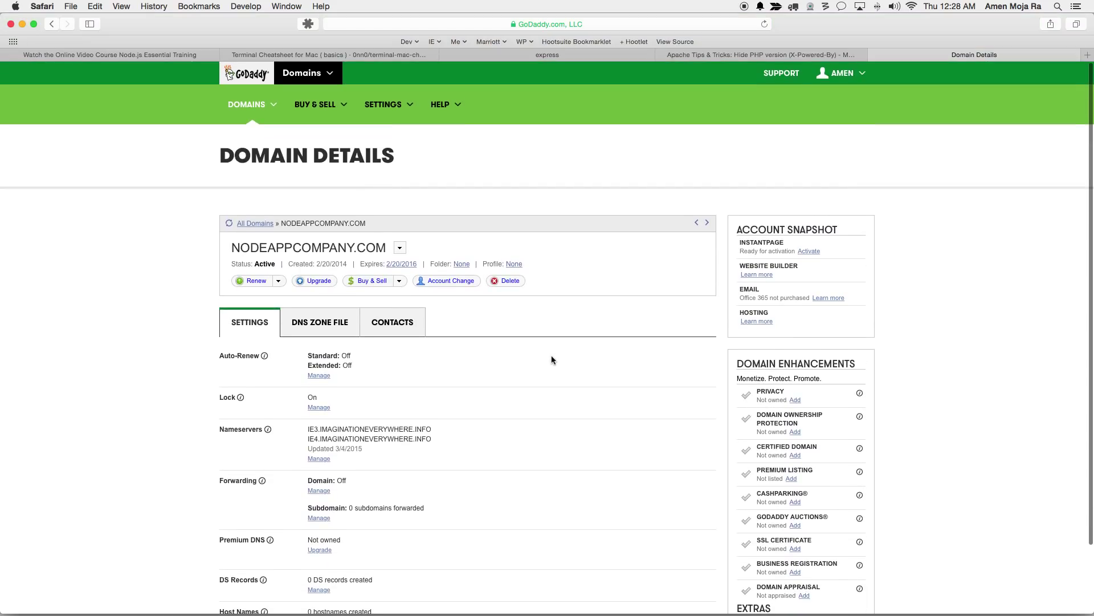